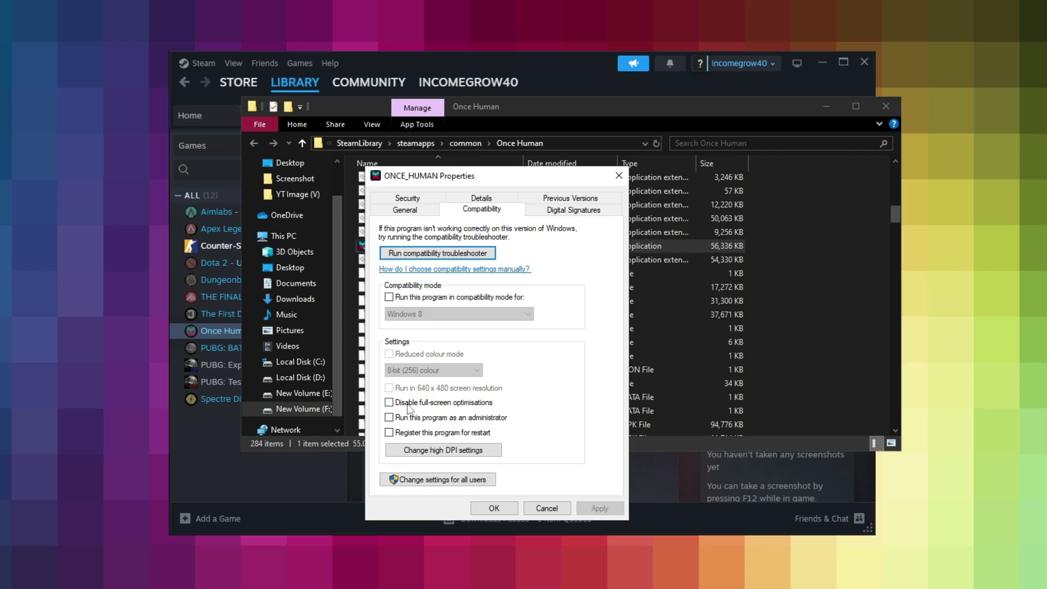
Step: Disable full-screen optimisations for ONCE_HUMAN, override its high DPI scaling behaviour with Application scaling, and apply the properties
left_click(443, 450)
left_click(441, 429)
left_click(474, 446)
left_click(438, 459)
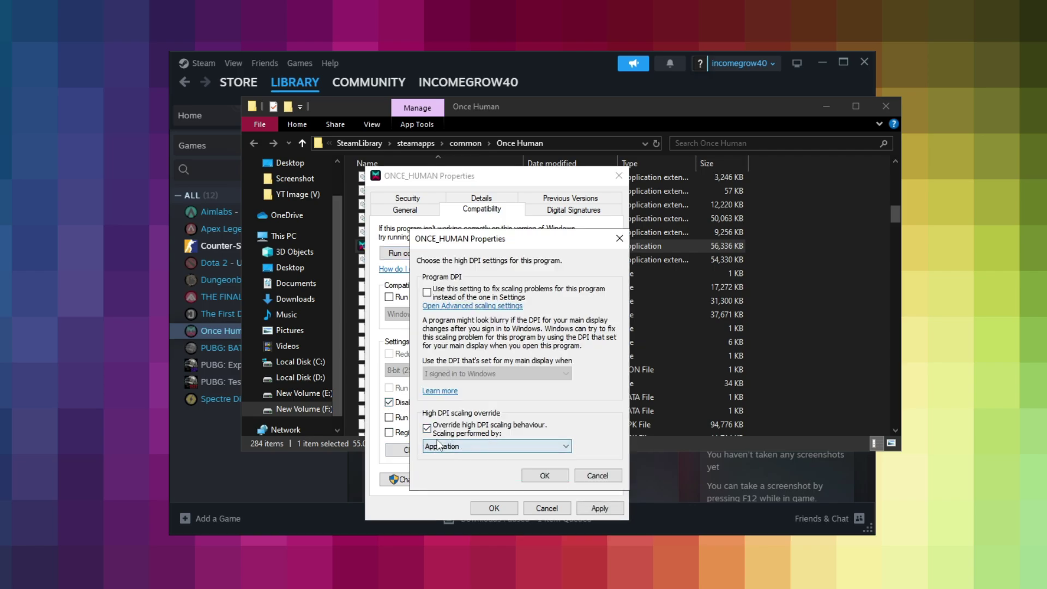
left_click(545, 475)
left_click(599, 507)
left_click(500, 513)
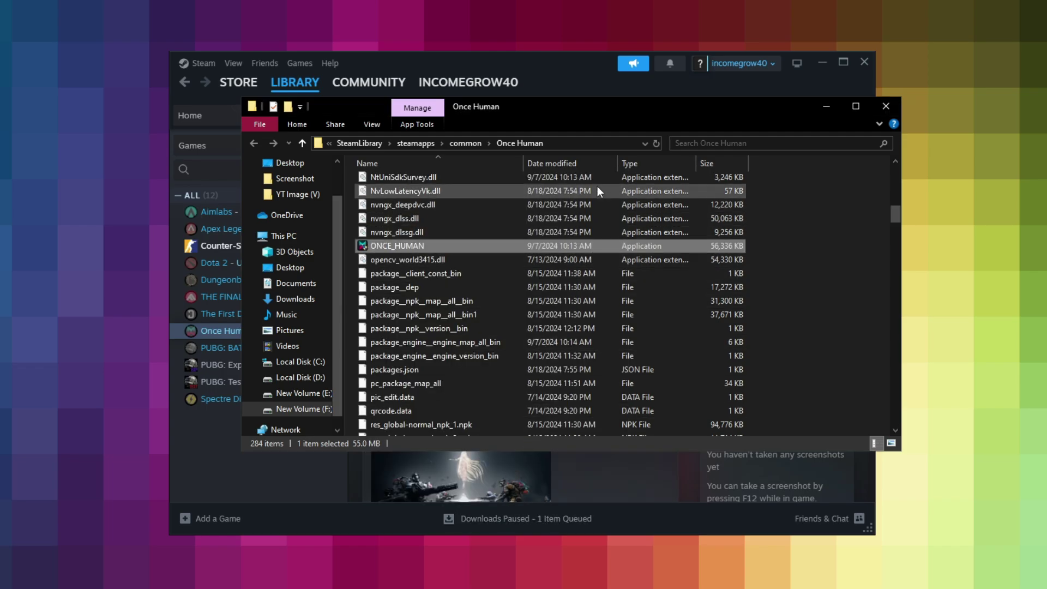
Step: Copy the Once Human folder's full path, close the folder window, and minimise Steam
left_click(578, 143)
right_click(567, 144)
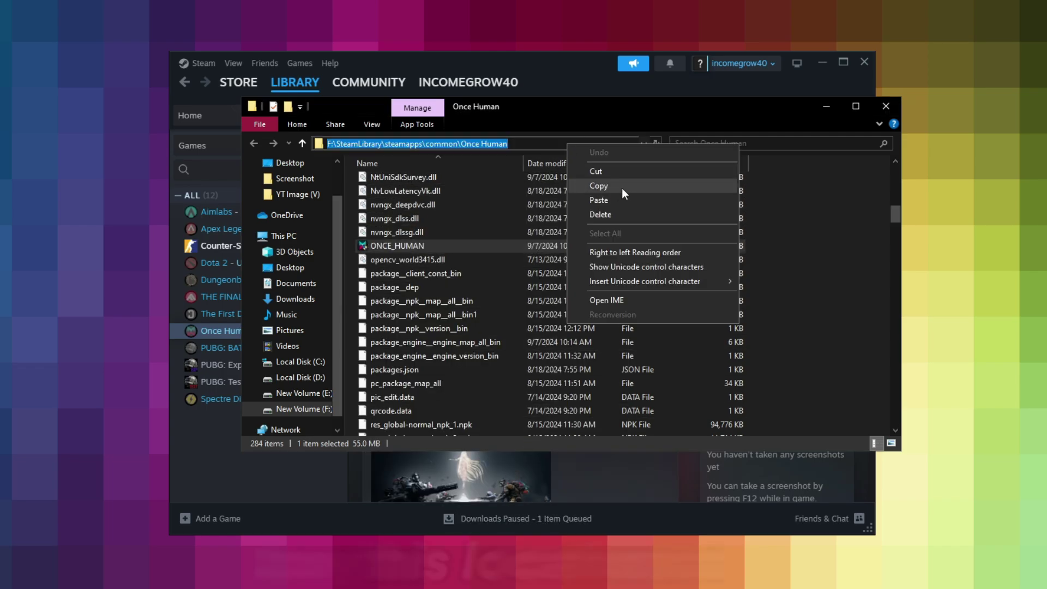
left_click(596, 186)
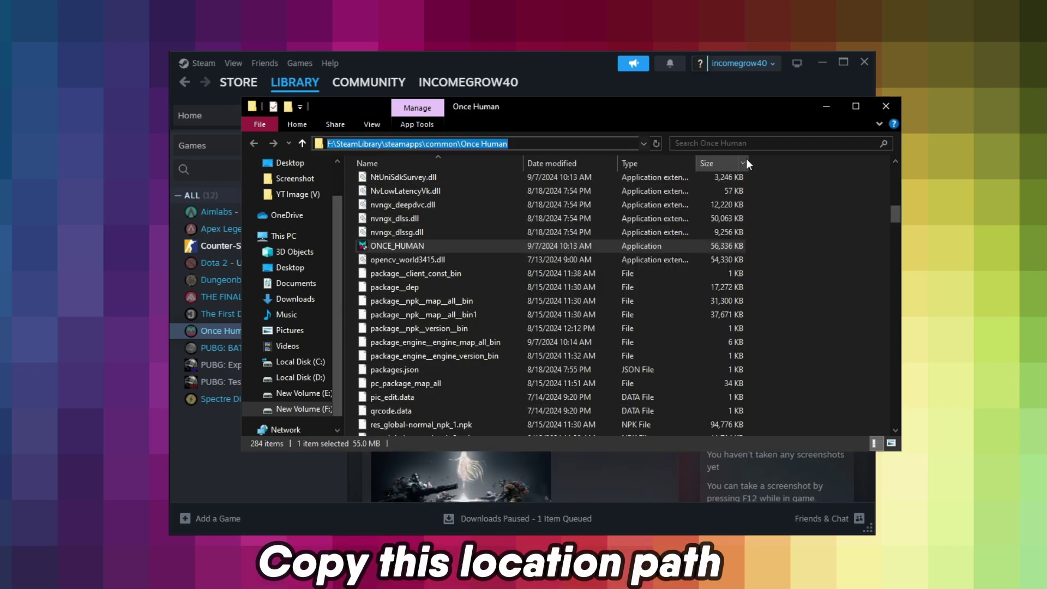
left_click(883, 108)
left_click(822, 62)
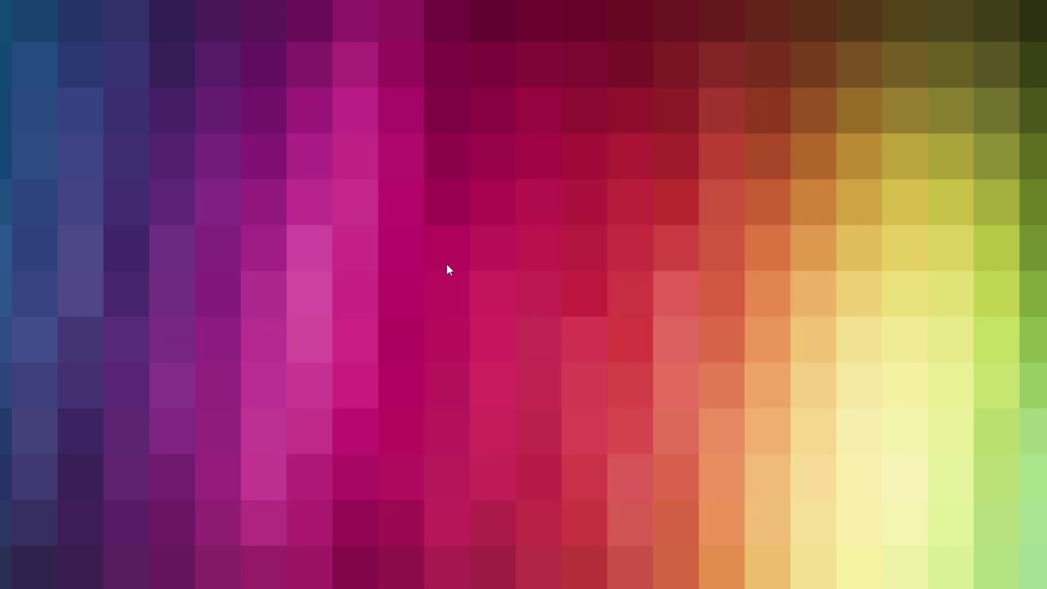
Step: Find and open the Windows Graphics settings
left_click(30, 577)
type("gr")
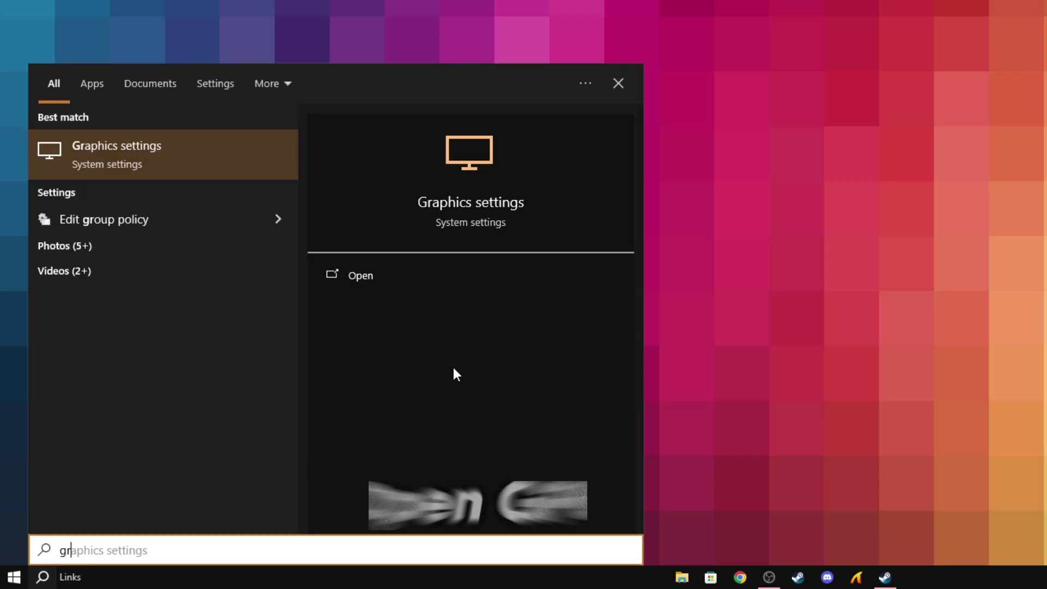
left_click(454, 204)
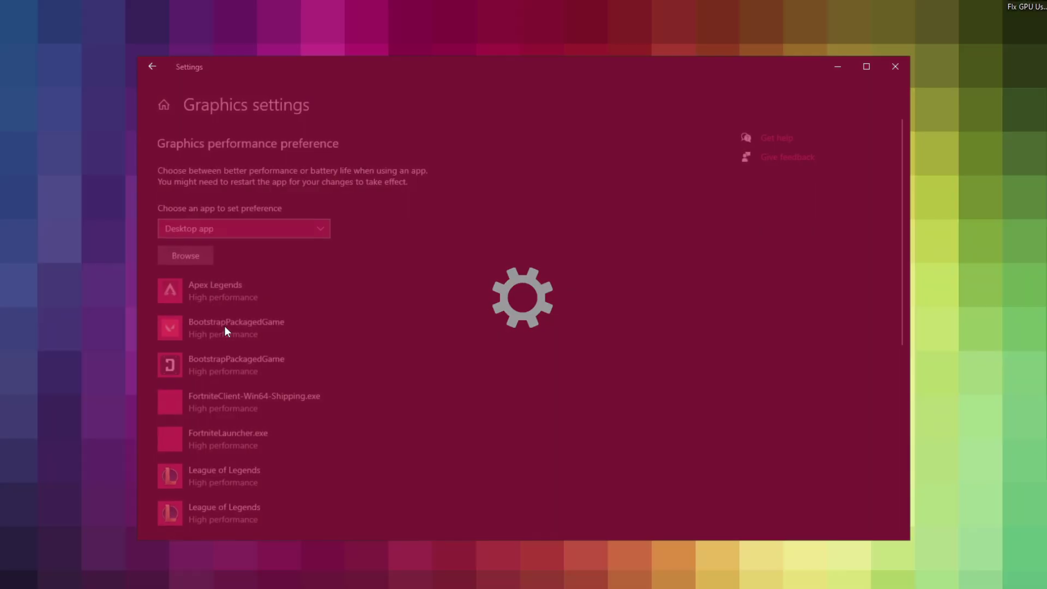
Step: Add the ONCE_HUMAN application from F:\SteamLibrary\steamapps\common\Once Human to the graphics performance preference list
left_click(183, 257)
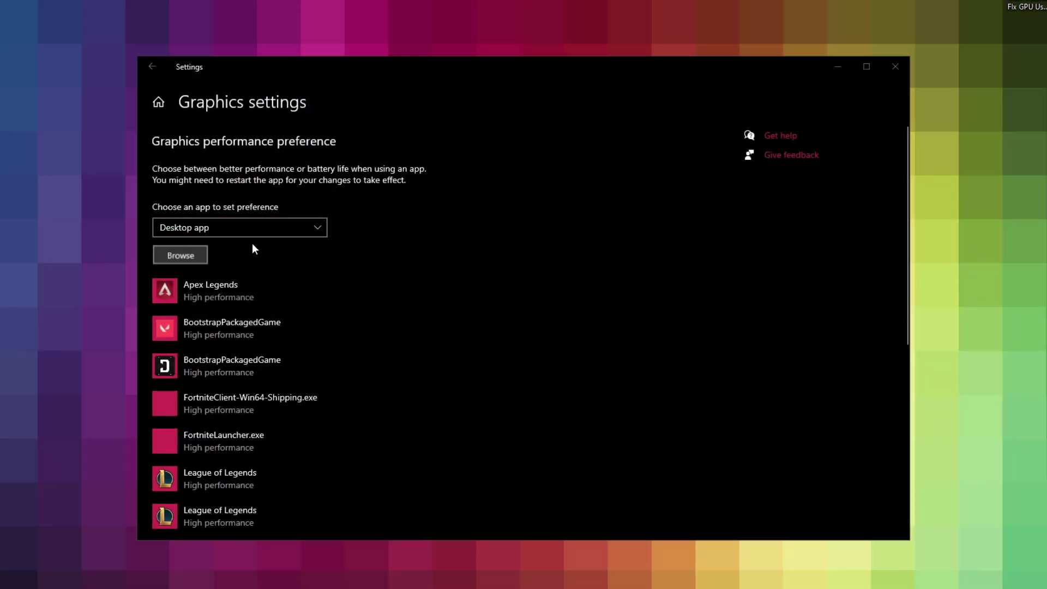
left_click(516, 86)
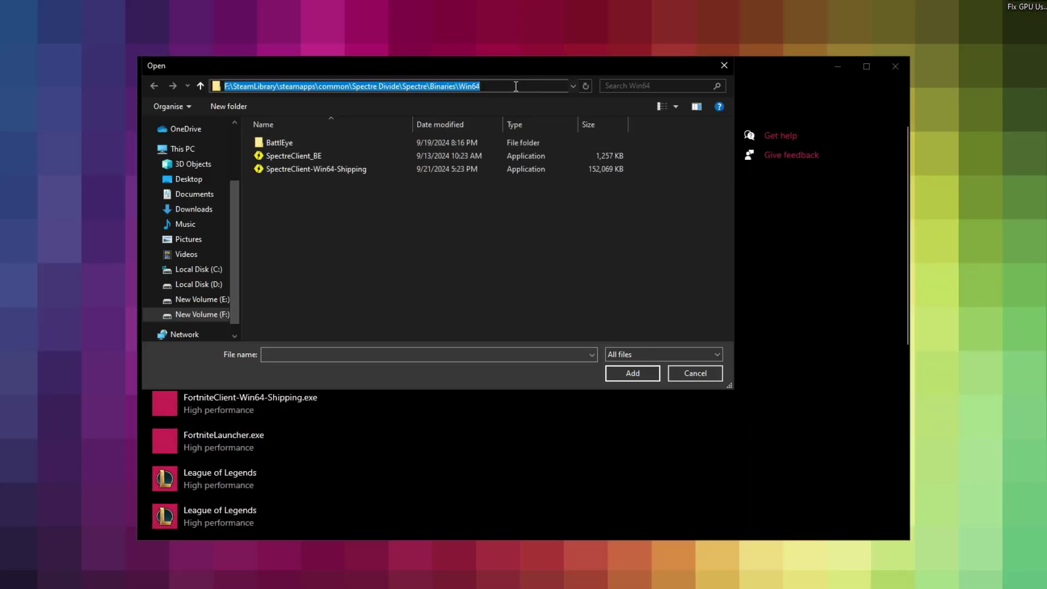
right_click(516, 86)
left_click(545, 139)
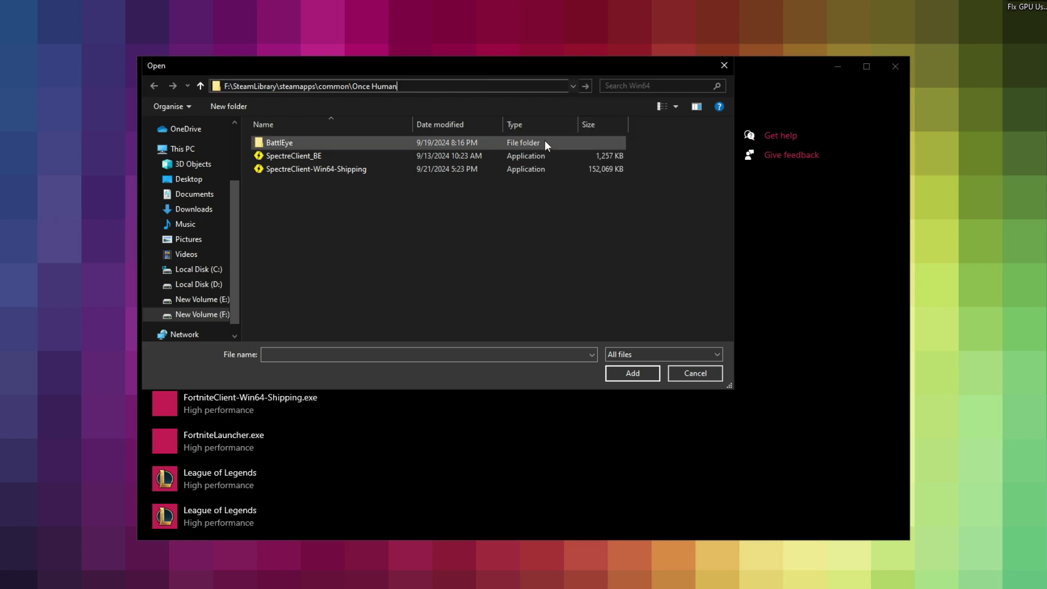
key("Return")
left_click(269, 251)
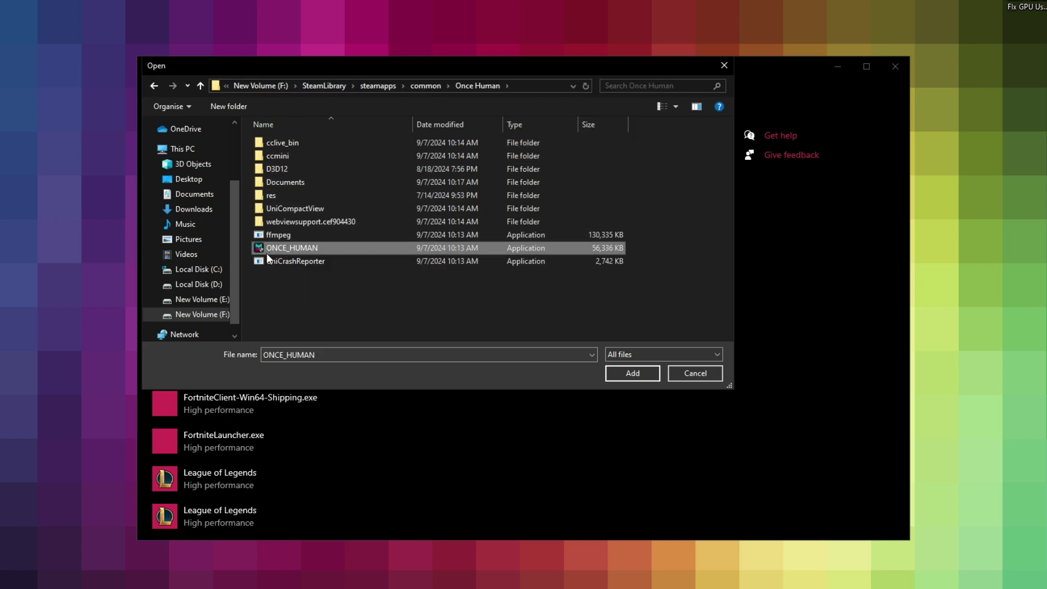
left_click(632, 374)
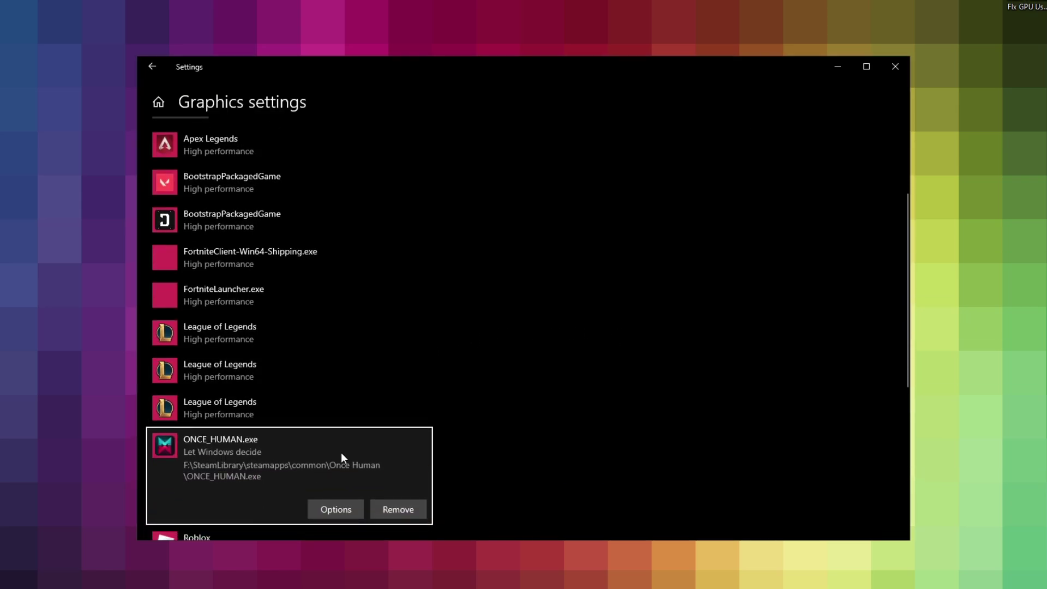
Step: Set the graphics preference of ONCE_HUMAN.exe to High performance and save it
left_click(335, 510)
left_click(443, 329)
left_click(464, 371)
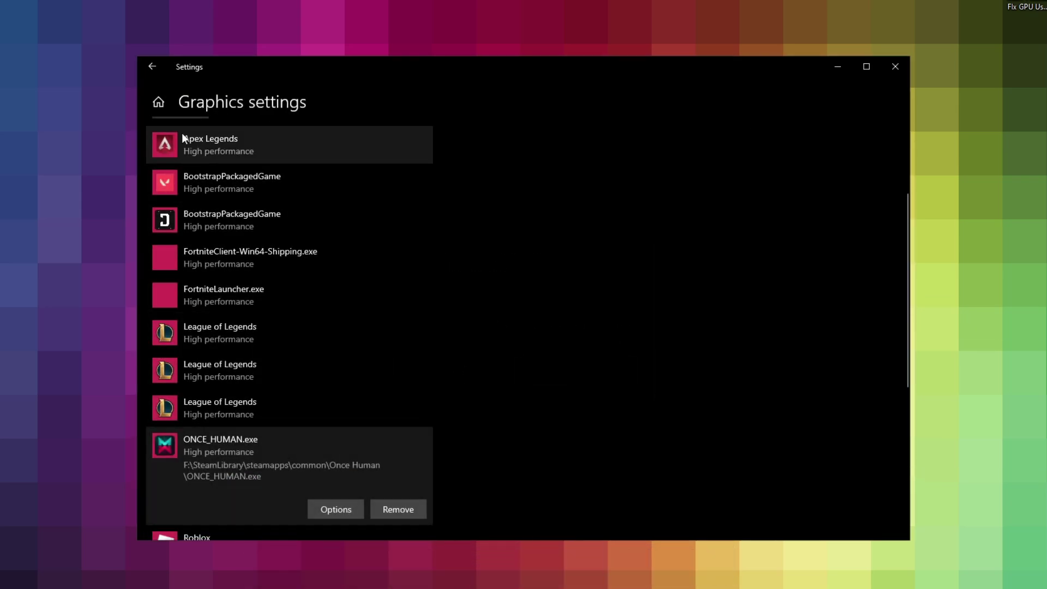
Step: In the System notification settings, switch notifications from apps and other senders on and back off
left_click(158, 104)
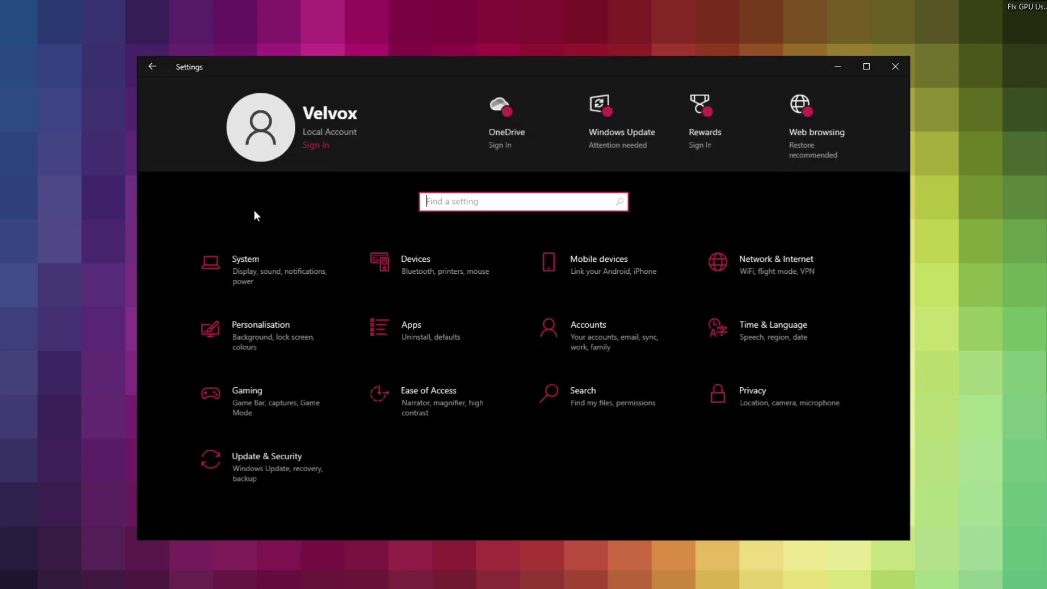
left_click(285, 271)
left_click(241, 257)
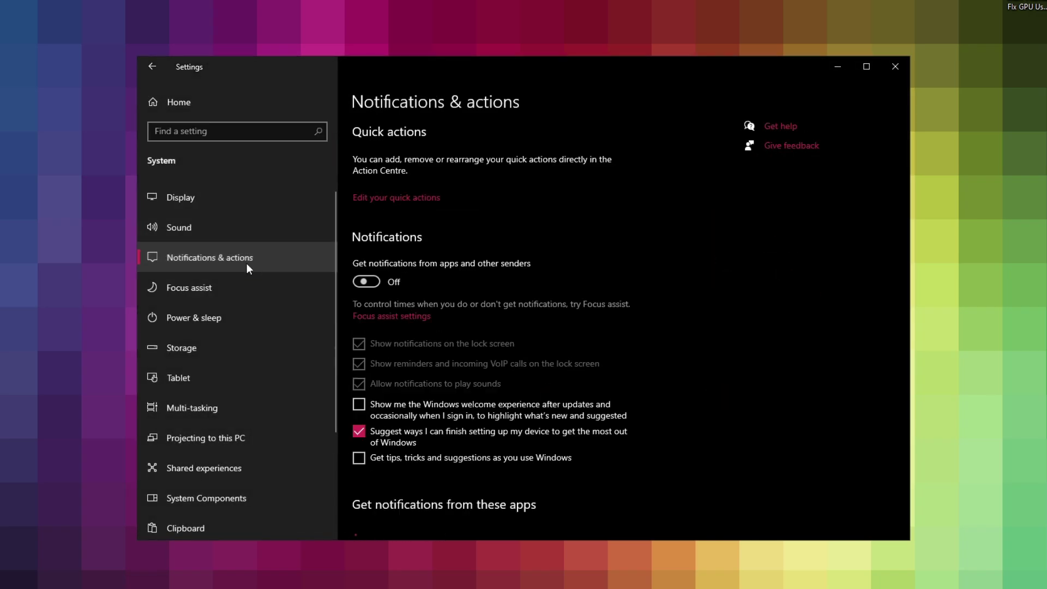
left_click(362, 282)
left_click(365, 281)
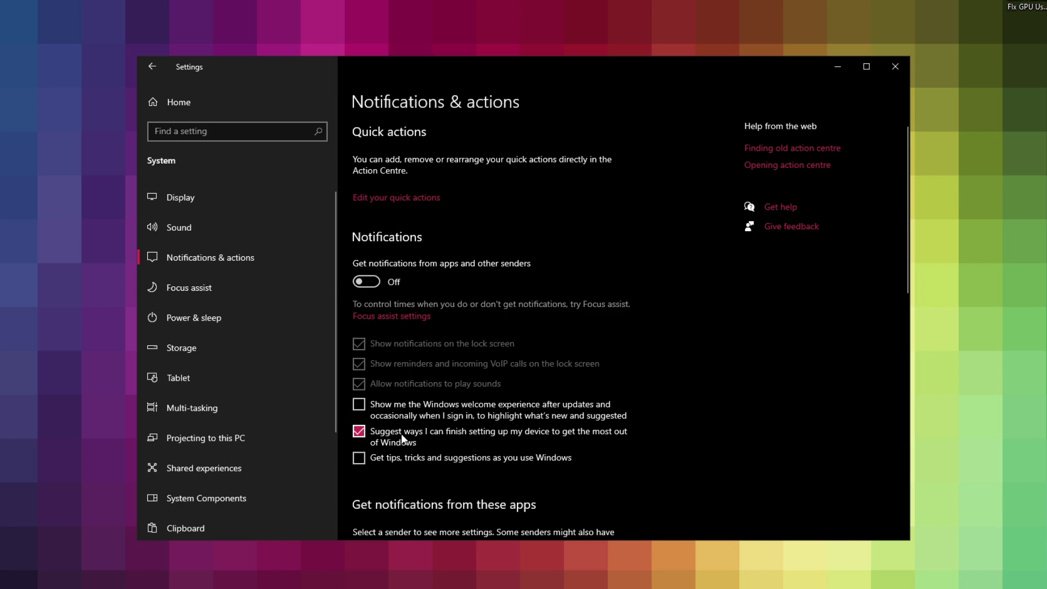
Step: In the Multi-tasking settings, set Snap windows to Off
scroll(246, 368, "down", 3)
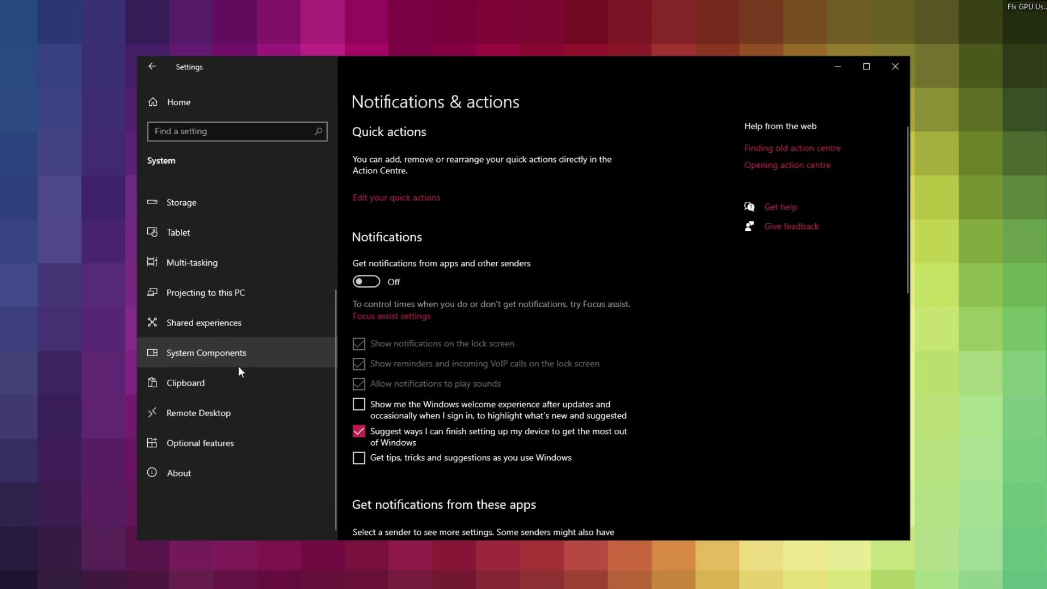
left_click(184, 262)
left_click(372, 218)
left_click(370, 215)
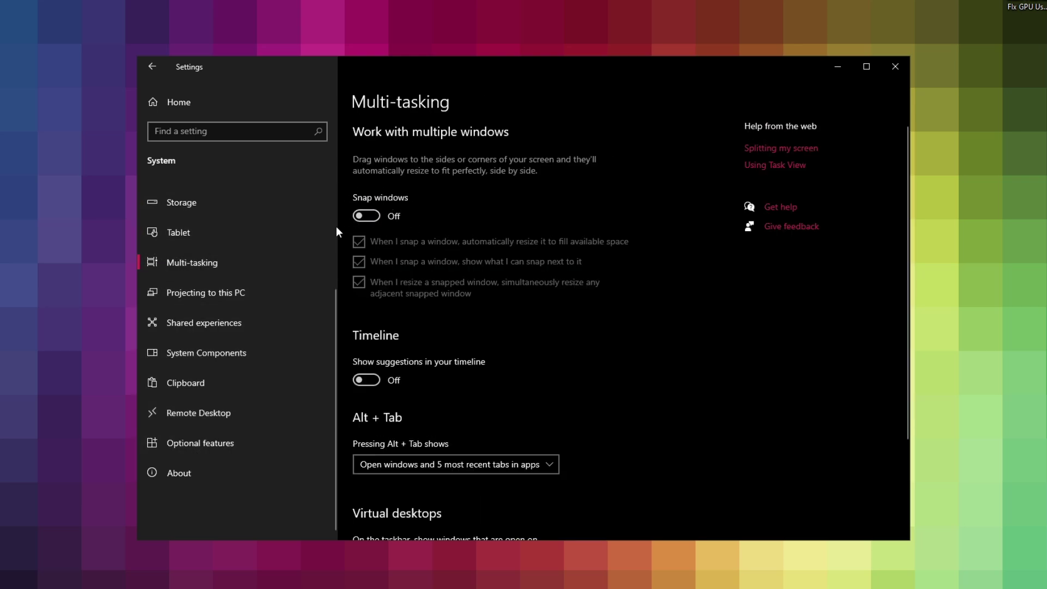
Step: In the Shared experiences settings, toggle the Share across devices option
left_click(201, 322)
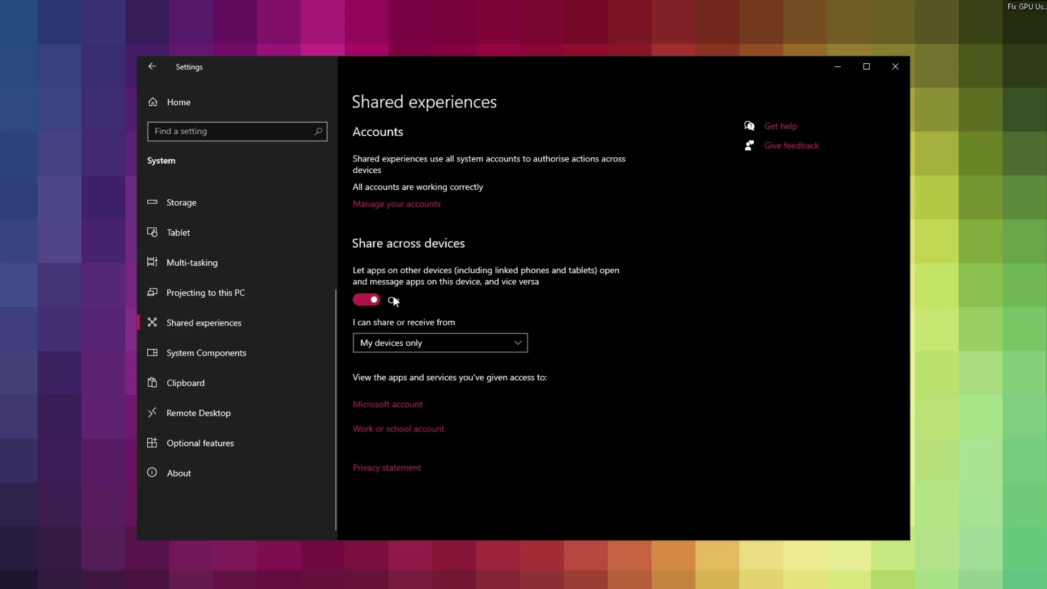
left_click(367, 300)
left_click(367, 300)
left_click(370, 300)
left_click(371, 300)
Step: Go to the Startup apps settings and toggle the unneeded applications in the upper part of the list, leaving them off
left_click(202, 111)
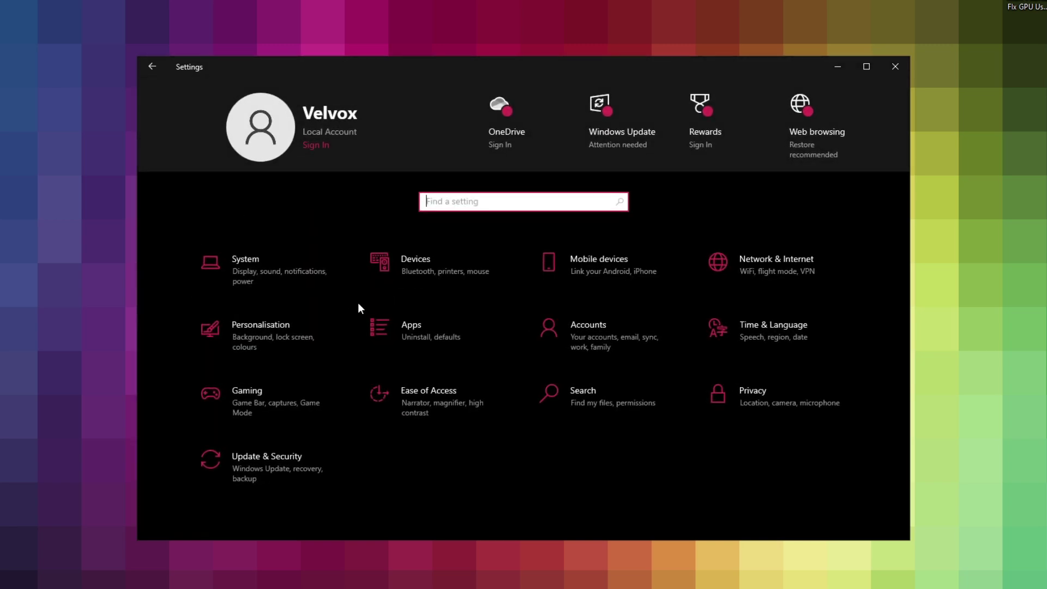
left_click(408, 328)
left_click(201, 346)
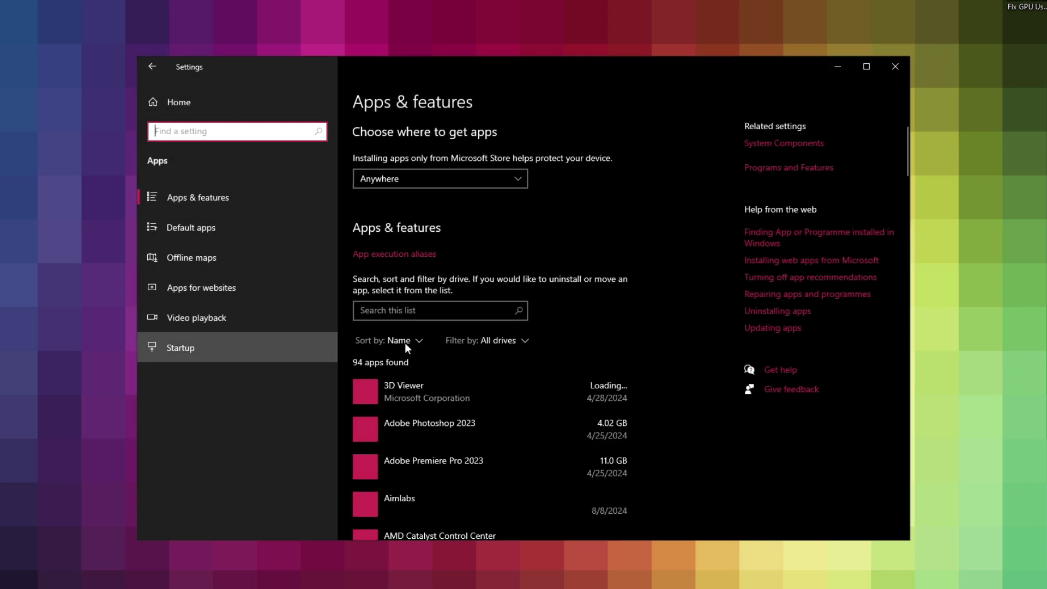
left_click(552, 331)
left_click(551, 332)
left_click(547, 370)
left_click(547, 405)
left_click(550, 481)
left_click(550, 480)
Step: Switch Steam's startup entry on and back off, and look through the rest of the startup list
scroll(535, 450, "down", 6)
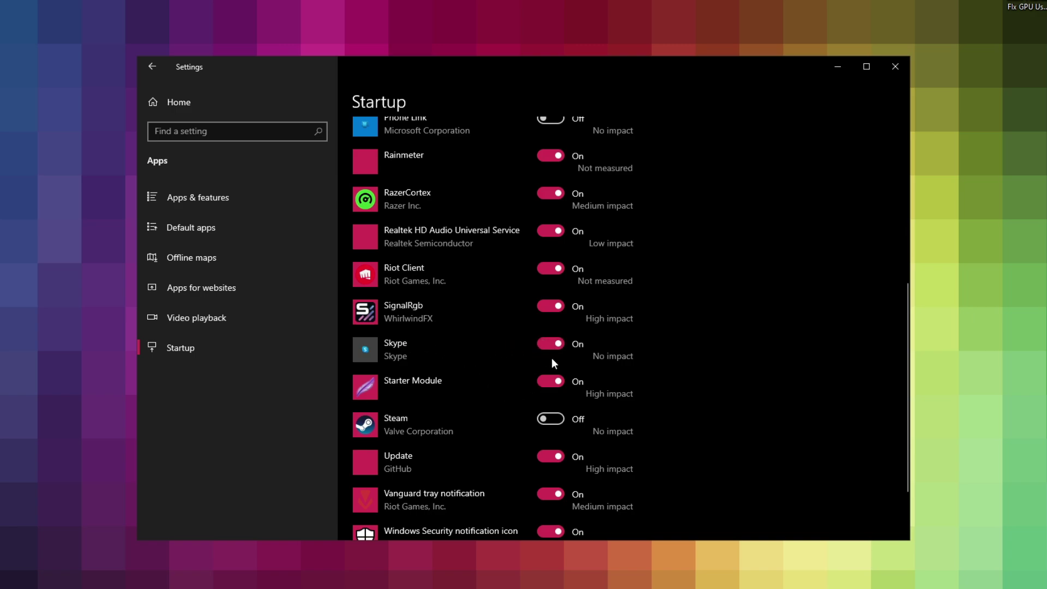
left_click(550, 419)
left_click(549, 419)
scroll(556, 422, "down", 2)
scroll(463, 355, "up", 5)
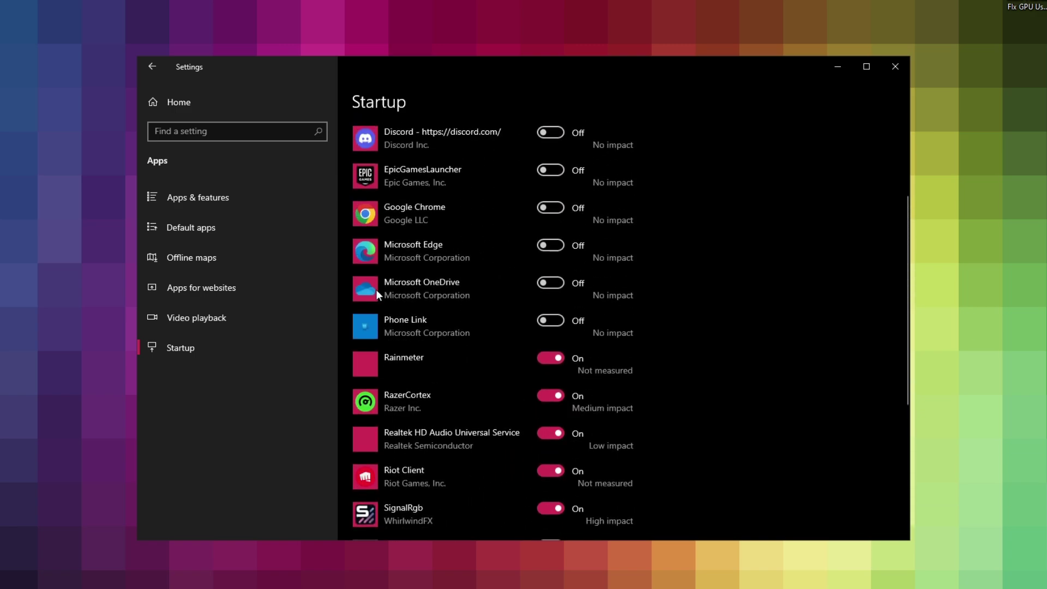
Step: In the Gaming settings, switch the Game Bar on and back off
left_click(202, 106)
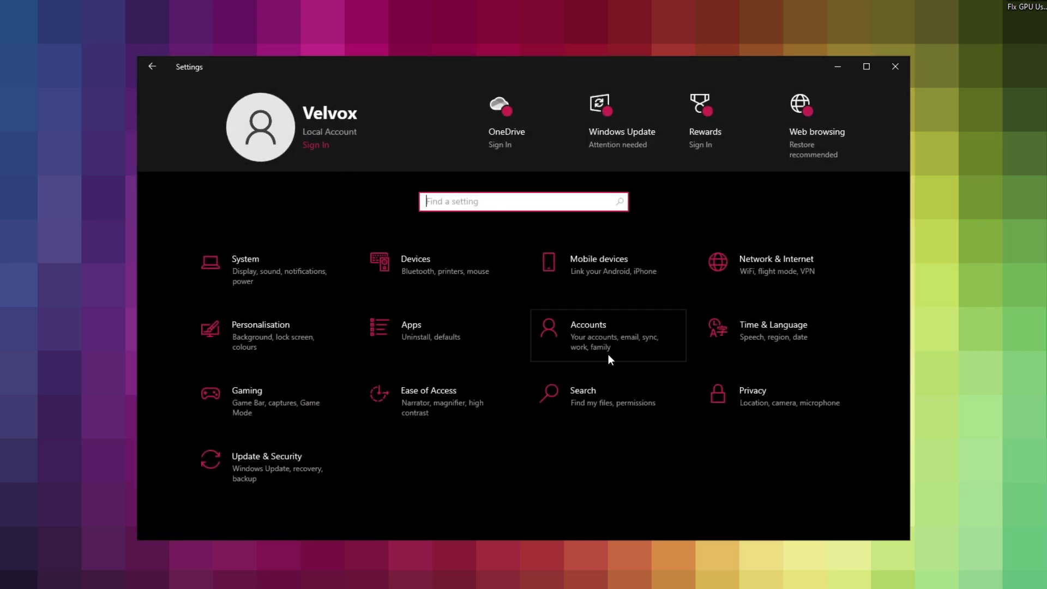
left_click(276, 368)
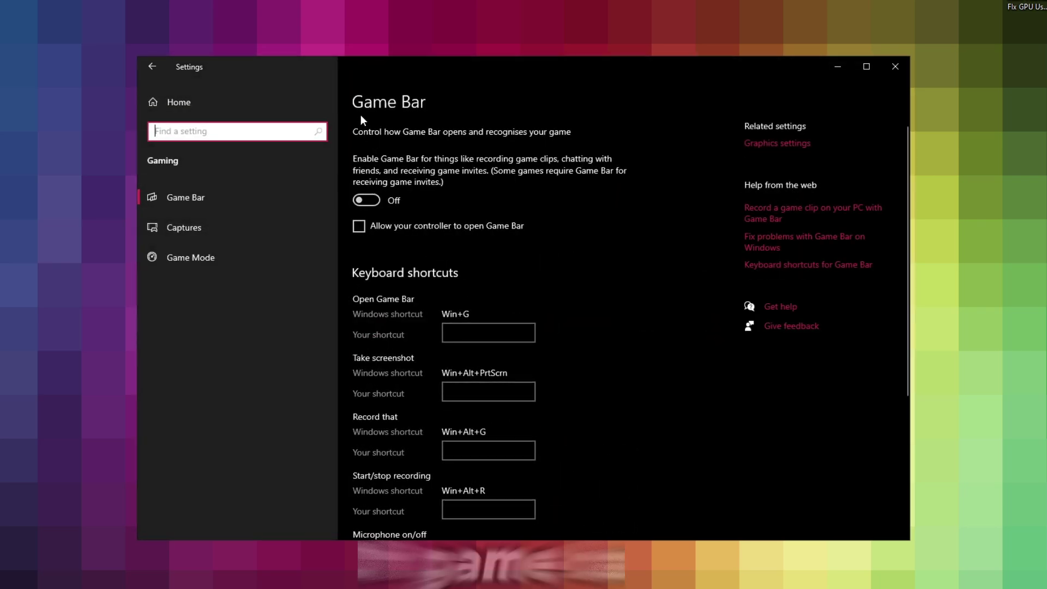
left_click(366, 200)
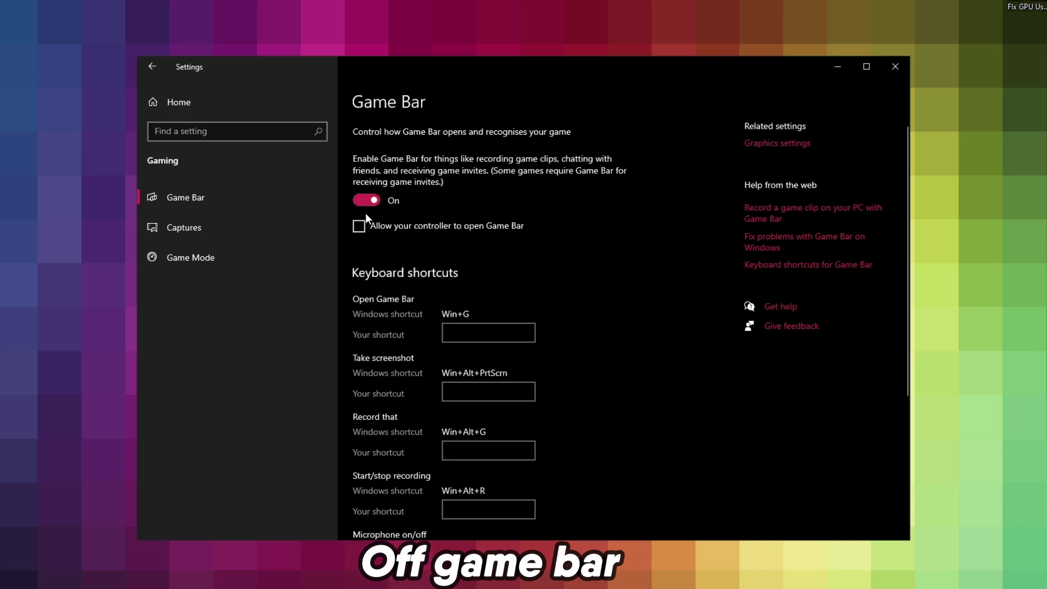
left_click(359, 226)
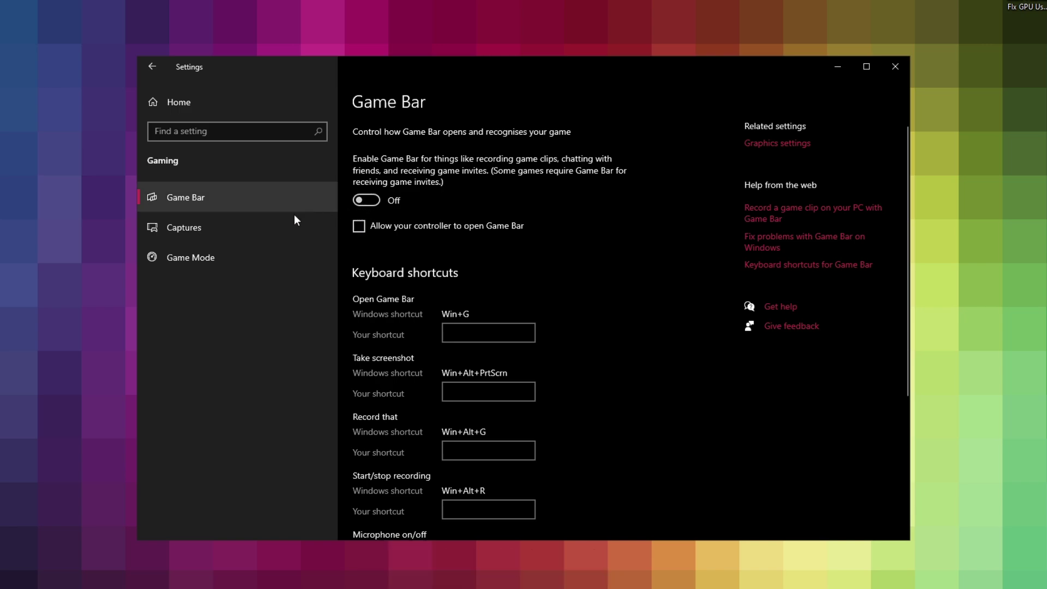
Step: In the Gaming settings, set Game Mode to On
left_click(211, 260)
left_click(364, 178)
left_click(364, 184)
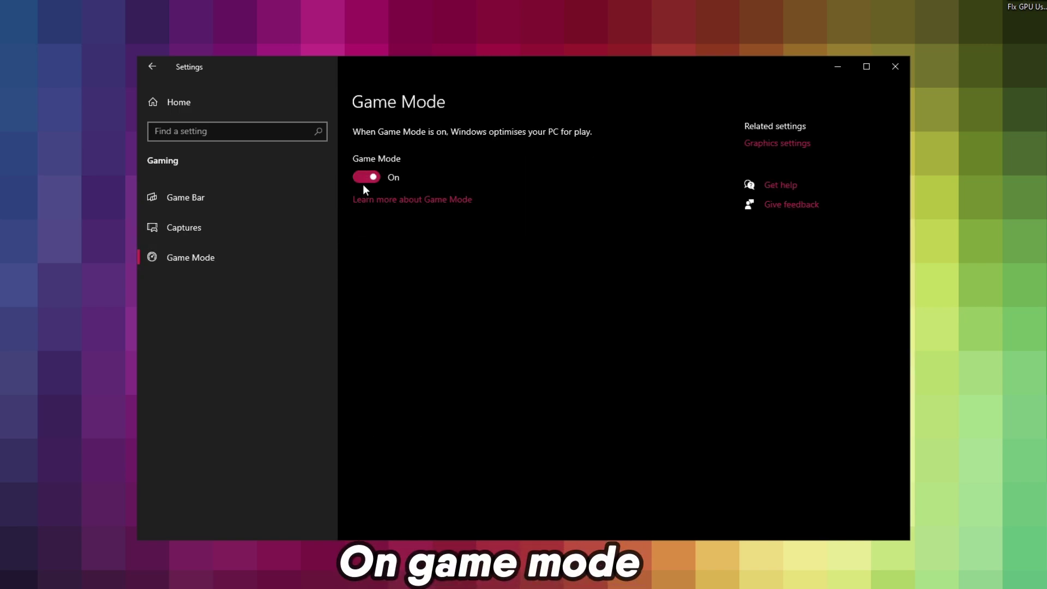
Step: In the general Privacy settings, turn off website language list access, app launch tracking, and notifications in the Settings app
left_click(191, 106)
left_click(780, 393)
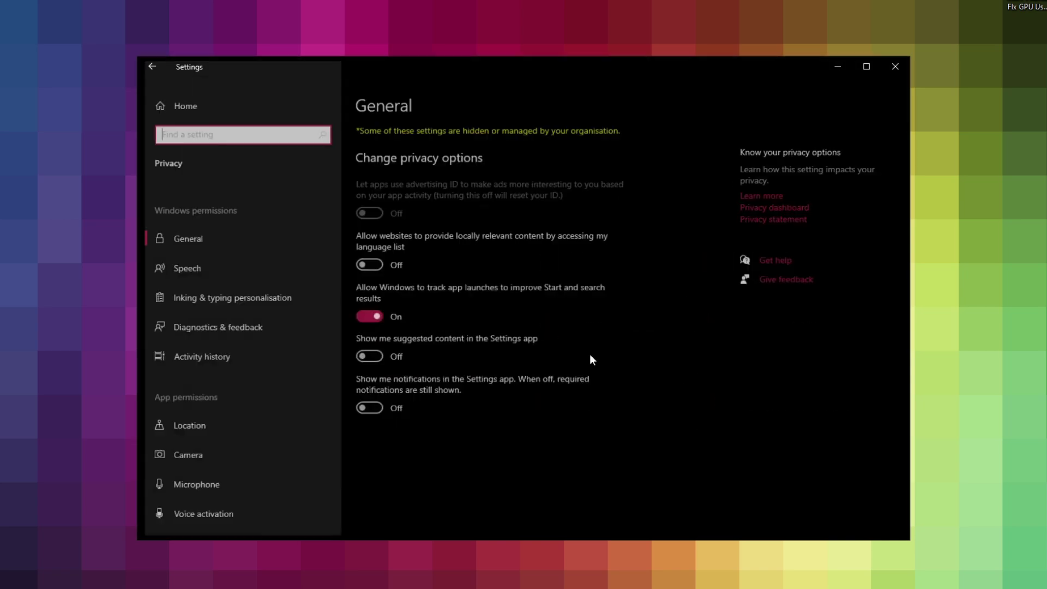
left_click(364, 264)
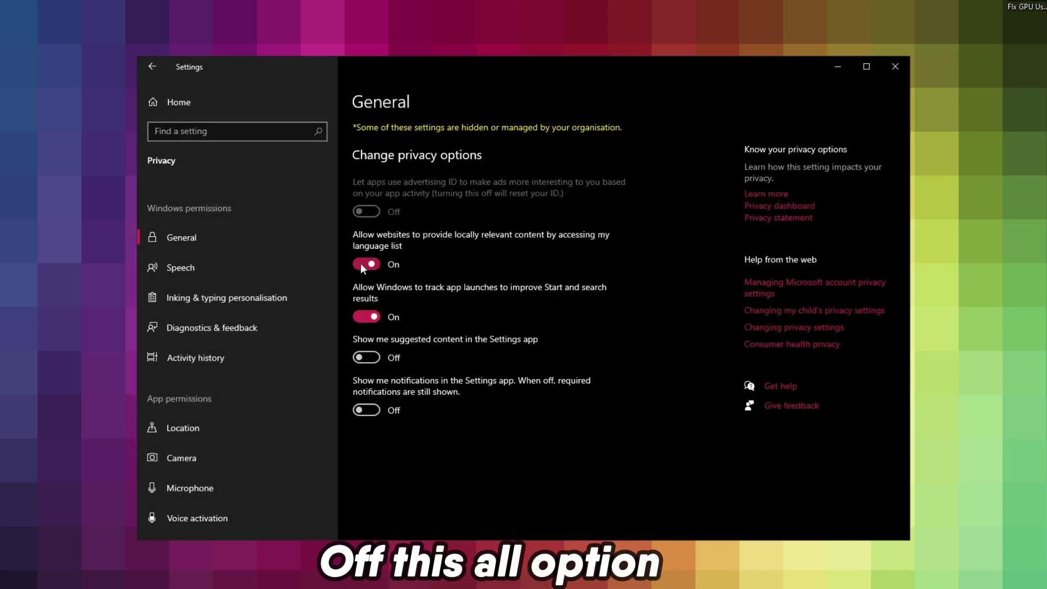
left_click(370, 321)
left_click(367, 413)
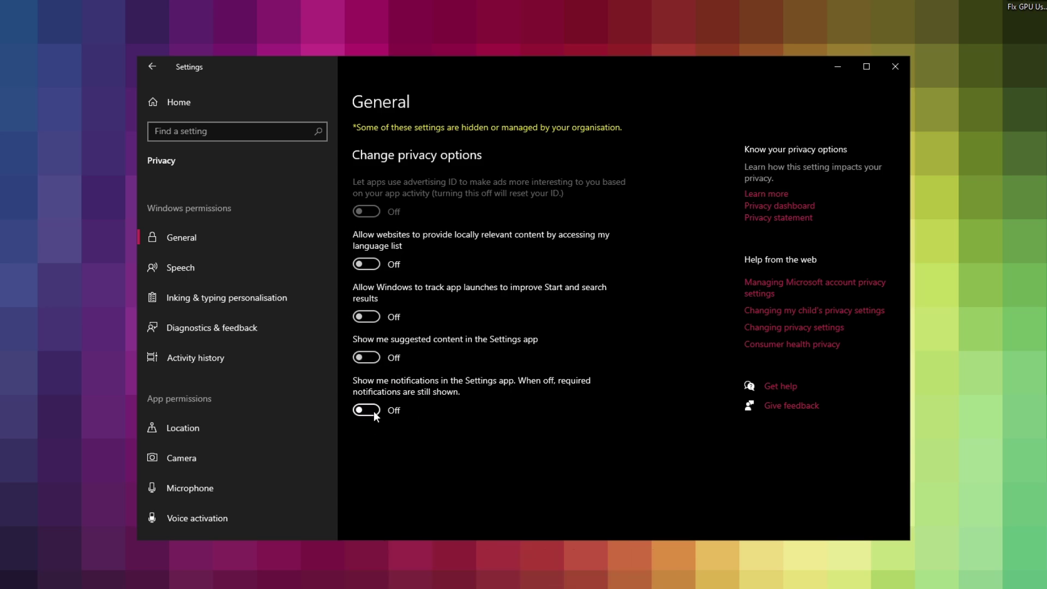
Step: Check the Background apps permission in the Privacy settings, and close Settings
scroll(216, 384, "down", 10)
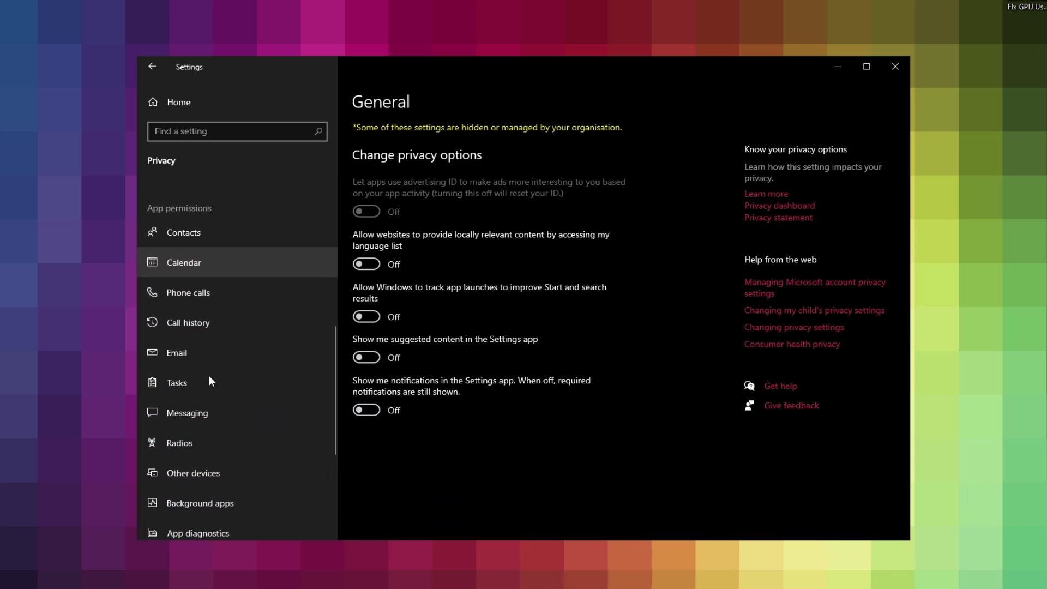
left_click(186, 396)
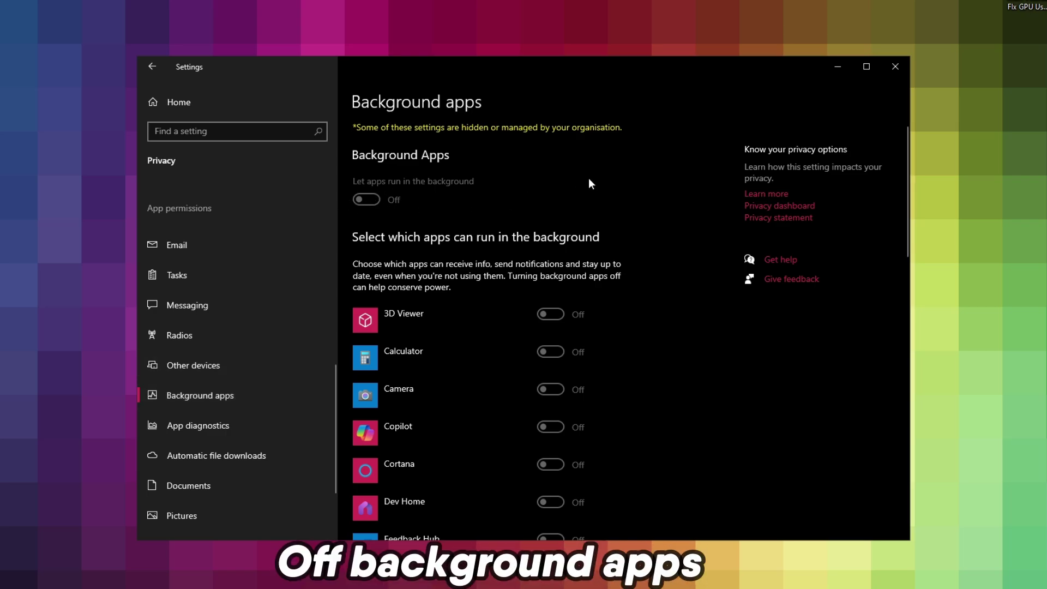
left_click(895, 68)
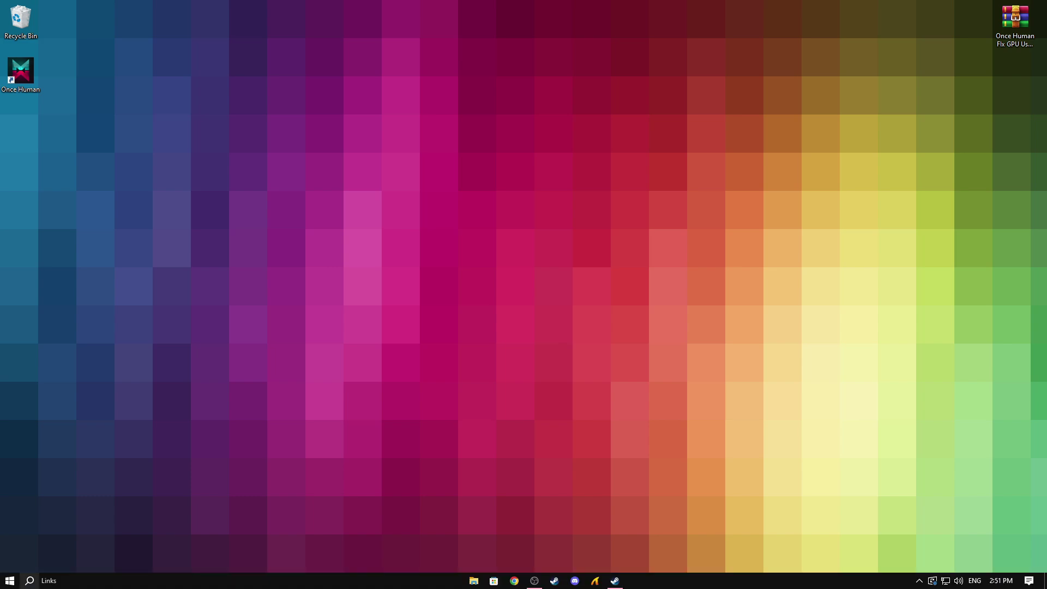
Step: Open Device Manager and move its window towards the middle of the desktop
left_click(29, 581)
type("de")
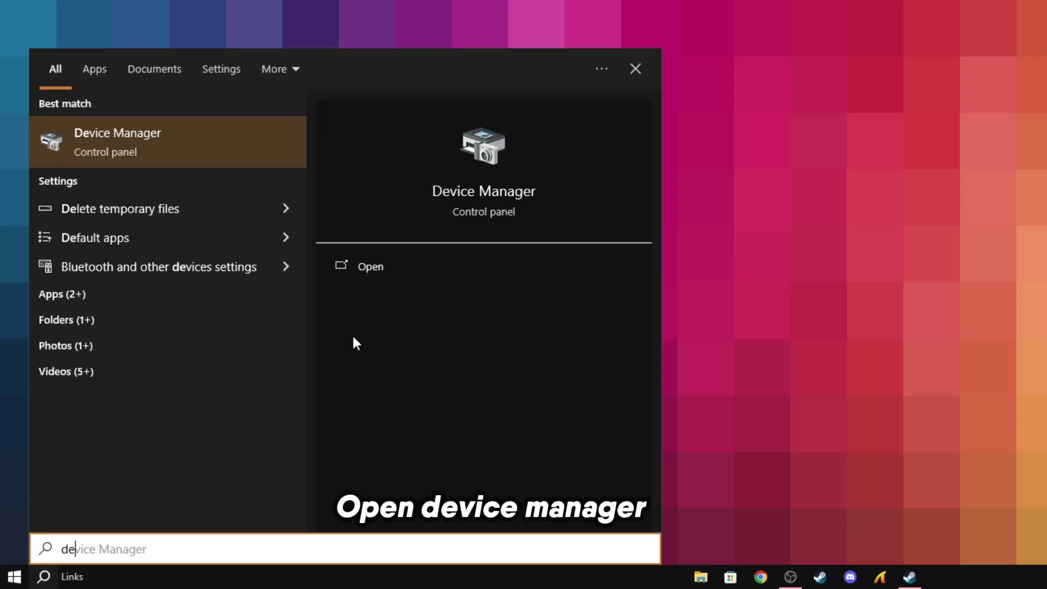
left_click(446, 190)
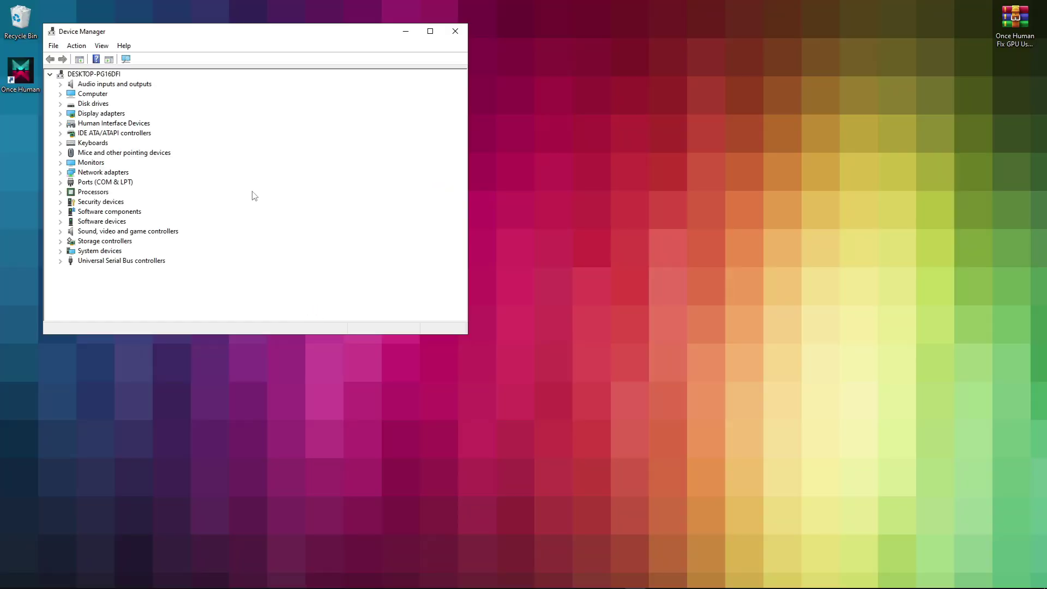
left_click_drag(209, 37, 458, 77)
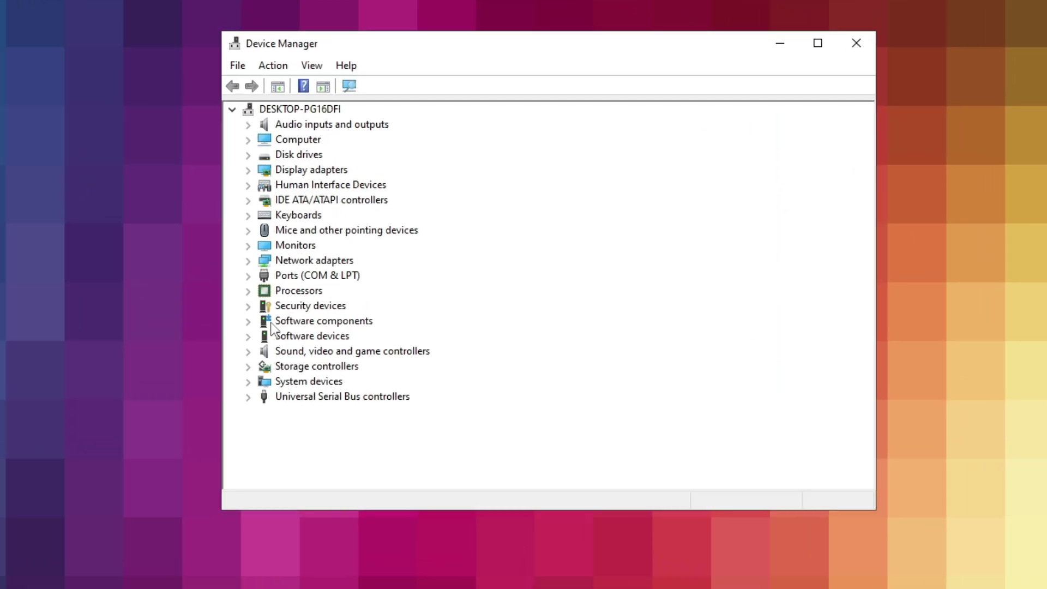
Step: Expand System devices in Device Manager and open the properties of the High precision event timer
left_click(248, 381)
scroll(348, 391, "down", 5)
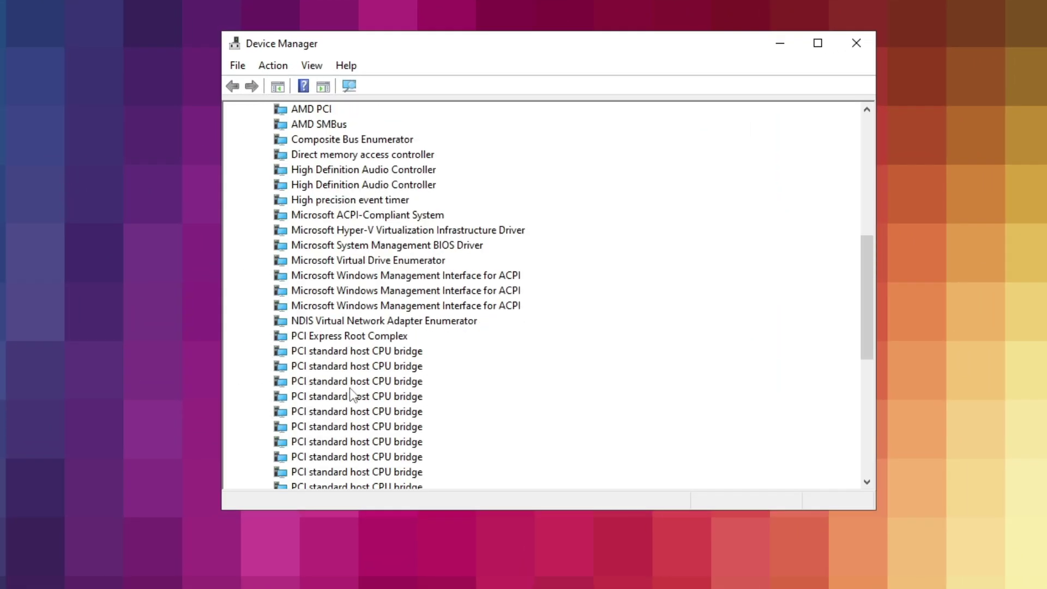
scroll(347, 391, "down", 2)
scroll(344, 392, "up", 4)
scroll(343, 390, "down", 5)
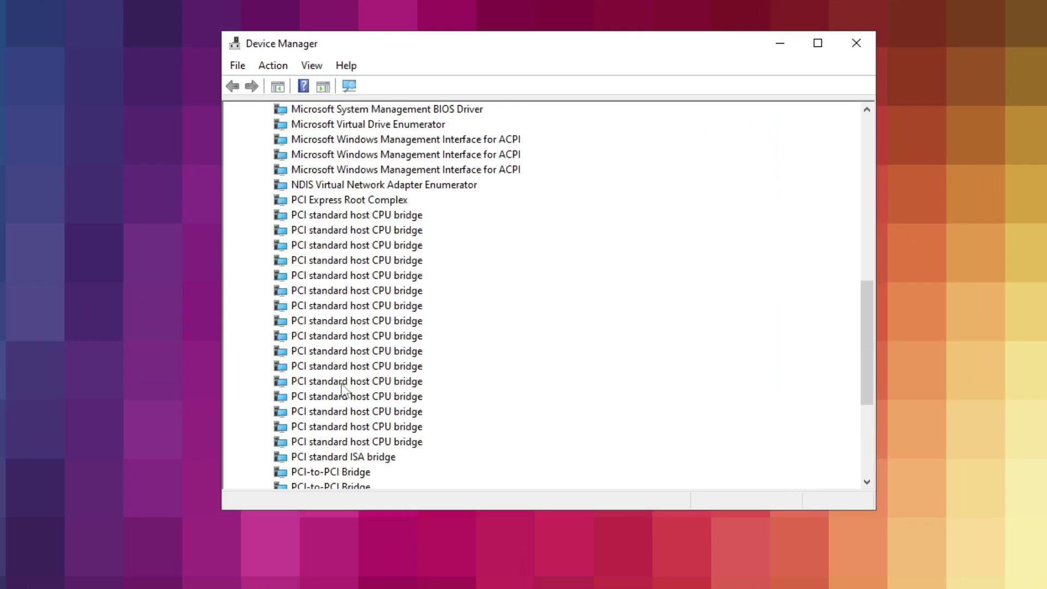
scroll(341, 388, "down", 2)
scroll(340, 376, "up", 7)
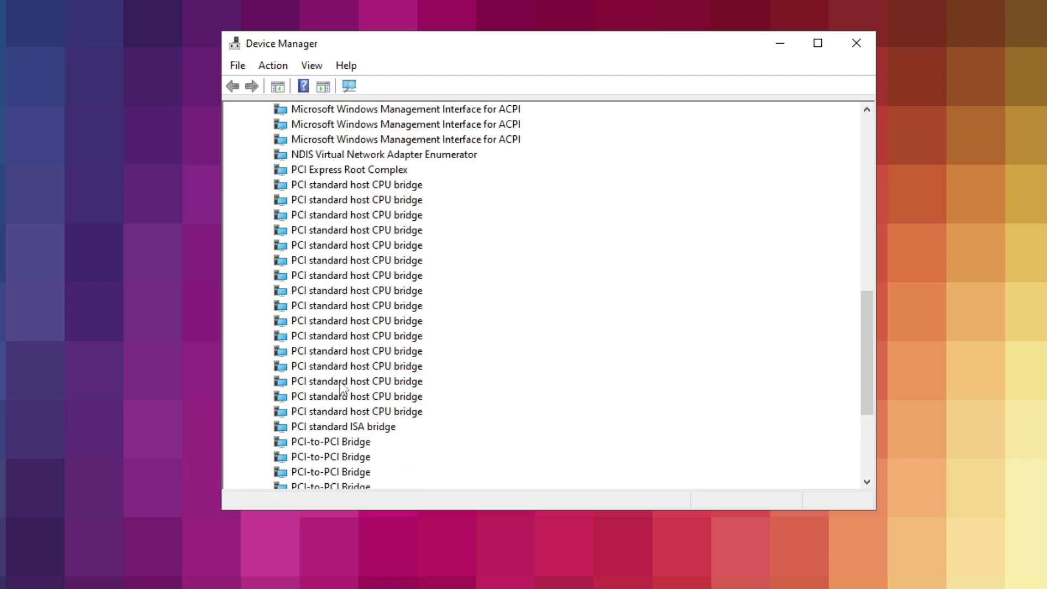
left_click(335, 215)
right_click(330, 216)
left_click(382, 311)
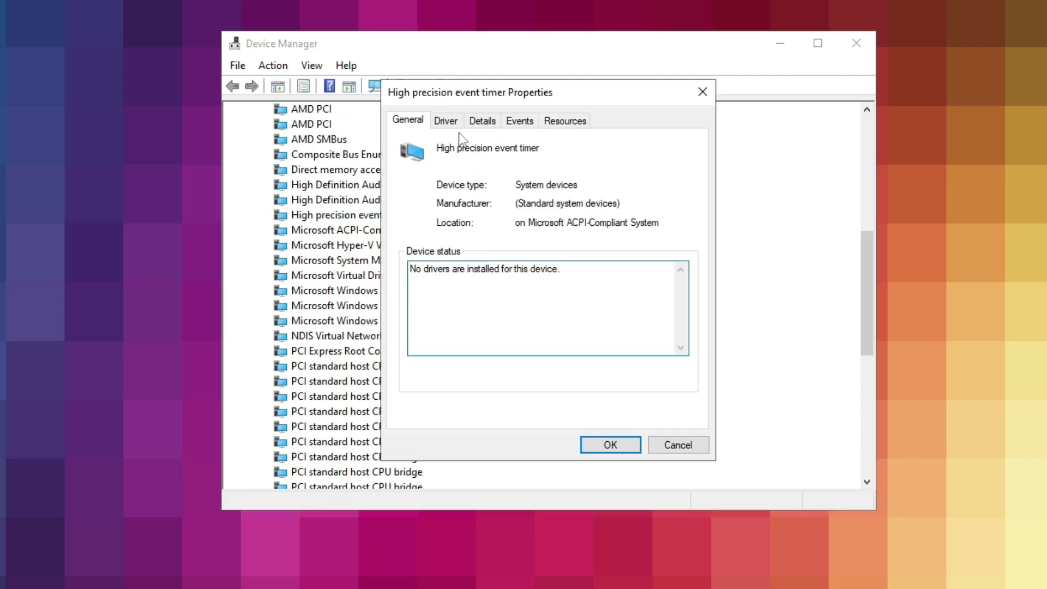
Step: Disable the High precision event timer device, accept its properties, and close Device Manager
left_click(446, 121)
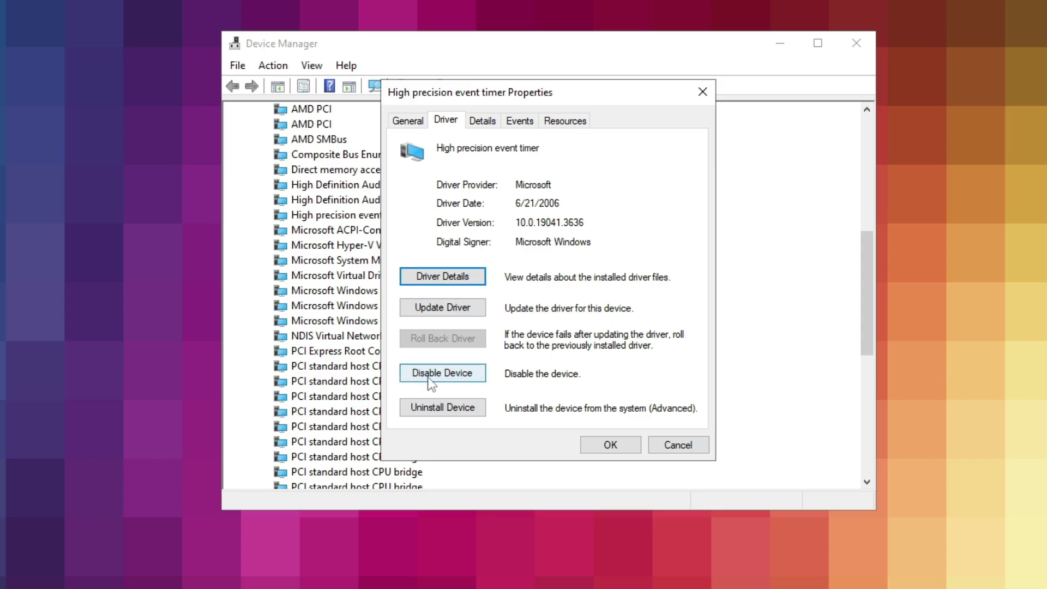
left_click(464, 374)
left_click(599, 410)
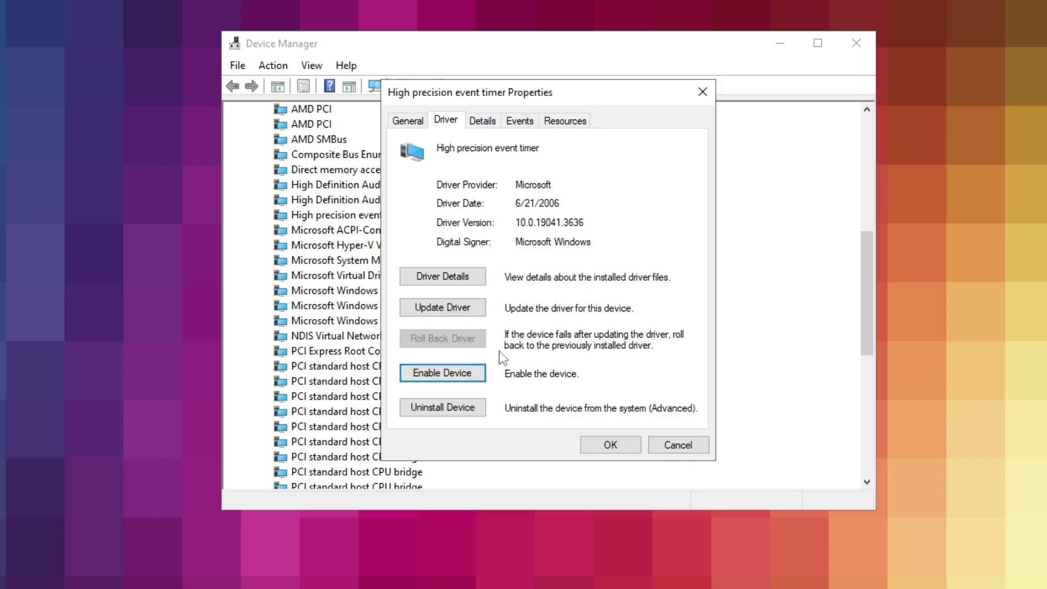
left_click(609, 444)
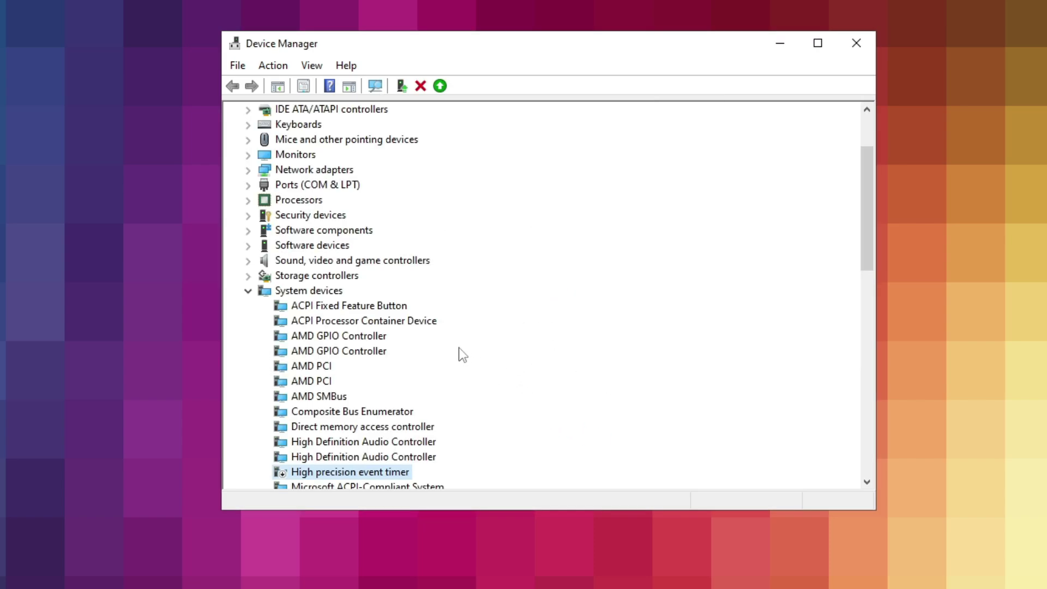
left_click(856, 43)
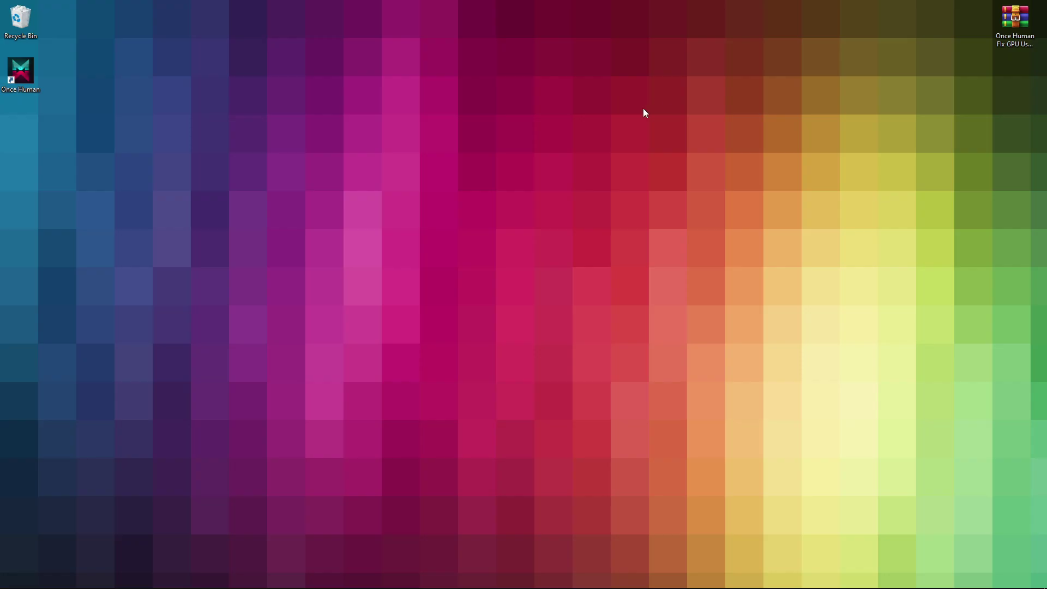
Step: Run Performance Monitor as administrator and show the User Defined group of the Data Collector Sets
left_click(31, 580)
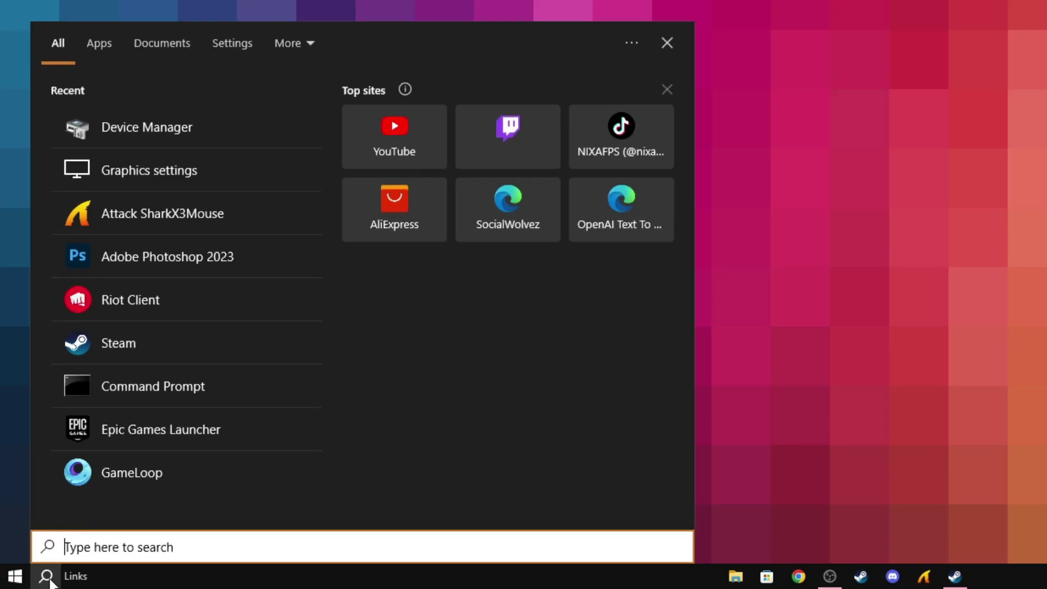
type("perf")
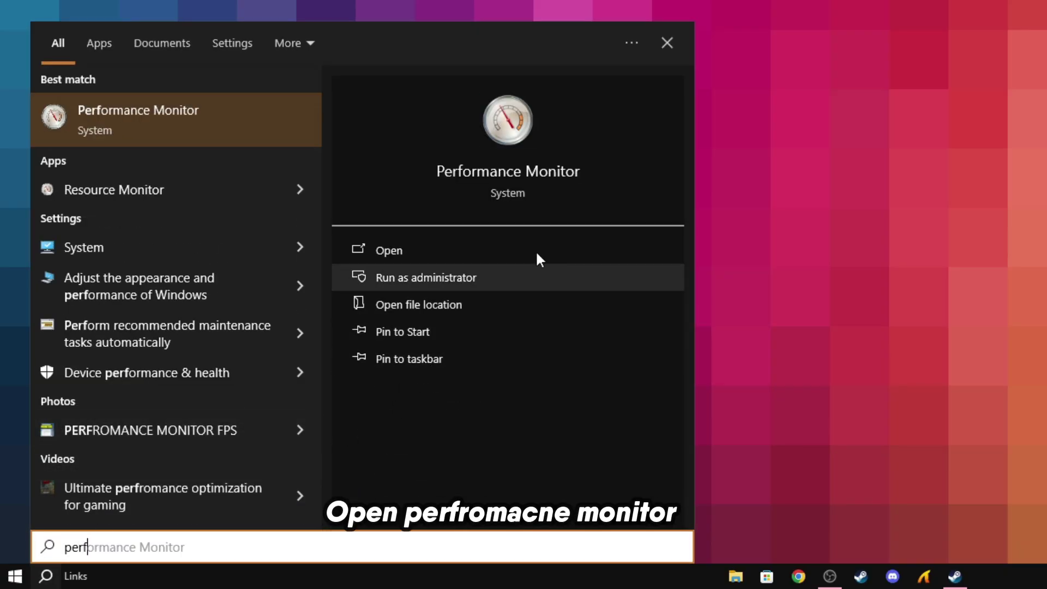
left_click(445, 276)
left_click_drag(346, 19, 583, 42)
left_click(305, 114)
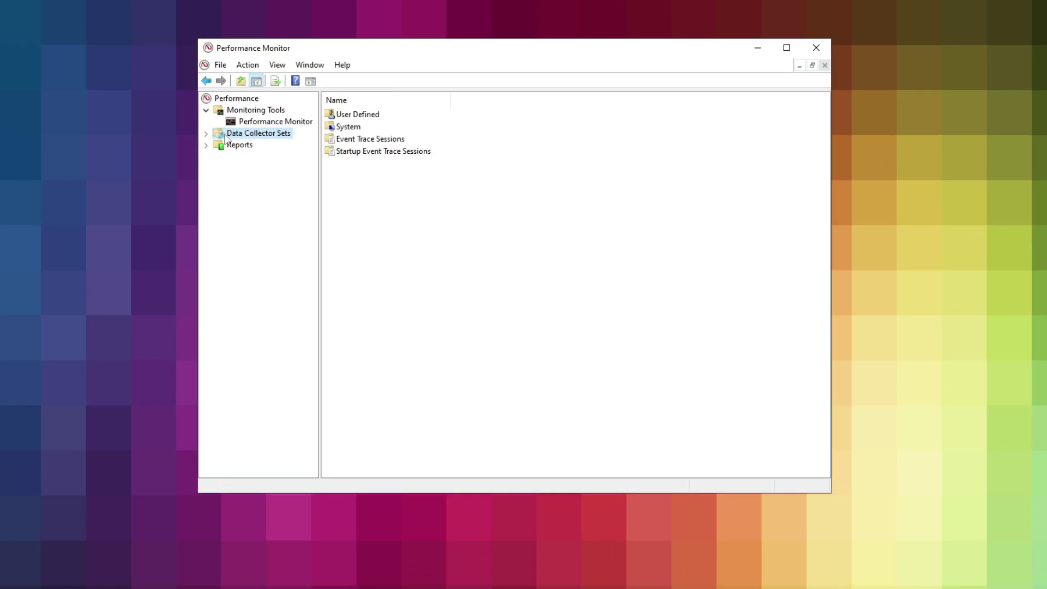
left_click(207, 133)
left_click(263, 145)
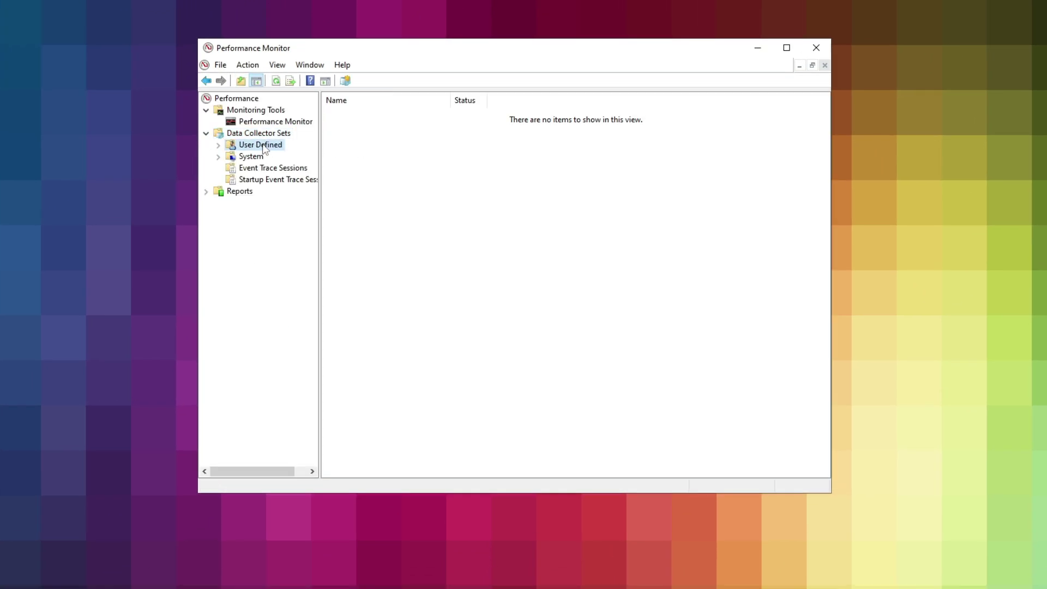
Step: Start a new data collector set in the User Defined group and name it CPU Booster
right_click(445, 167)
mouse_move(473, 179)
left_click(597, 175)
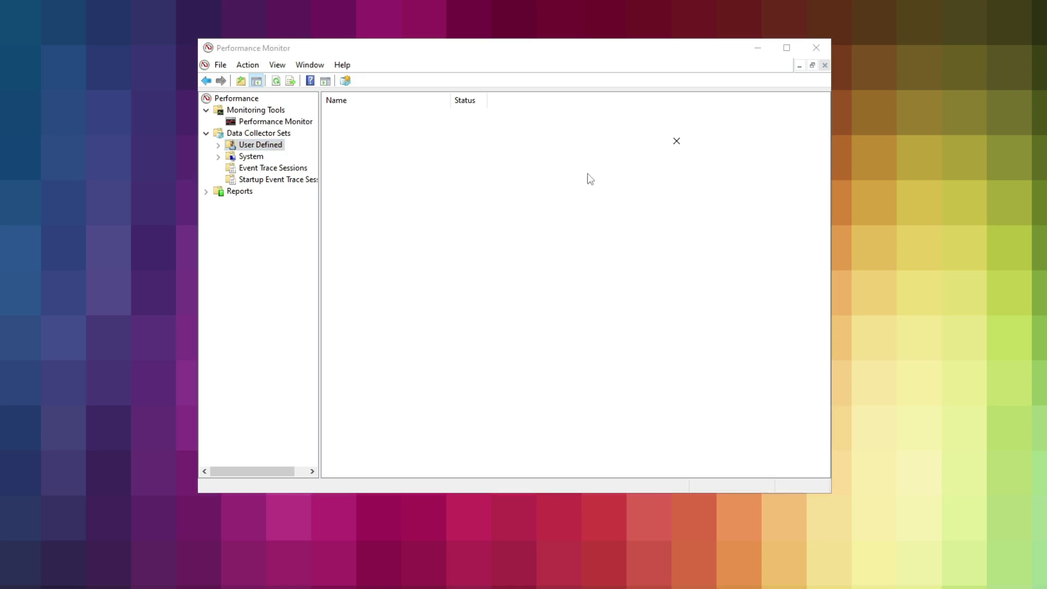
key("BackSpace")
type("CPU Booster")
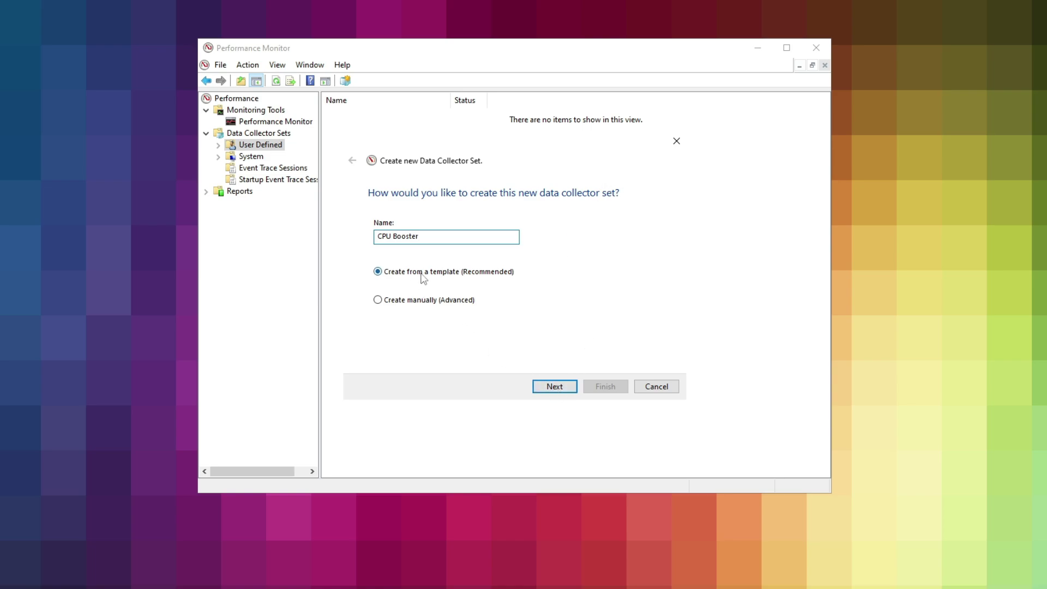
Step: Set the CPU Booster set to be created manually, with data logs that include the performance counter
left_click(560, 381)
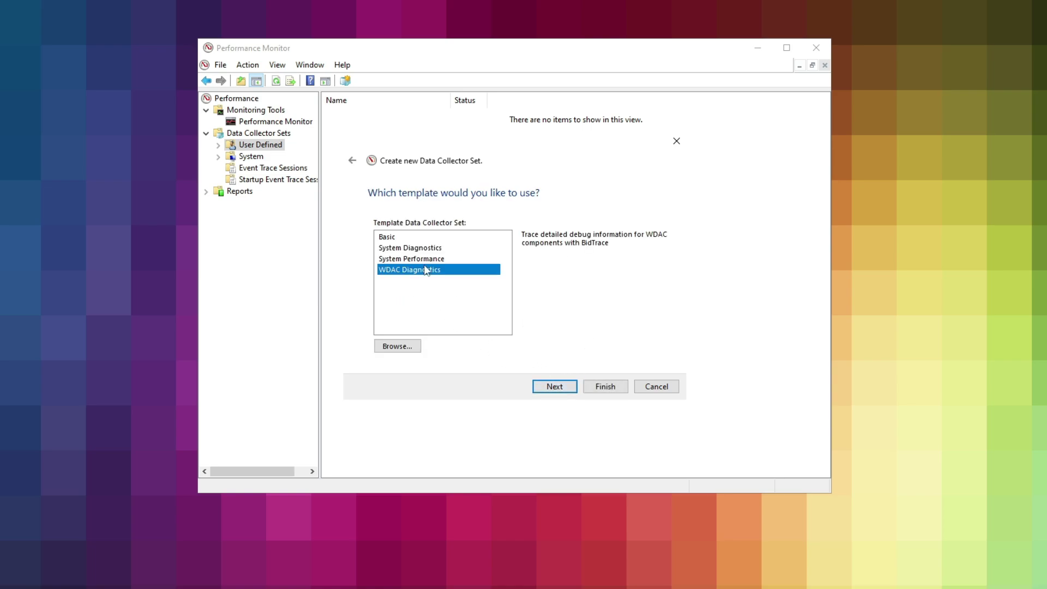
left_click(352, 160)
left_click(395, 300)
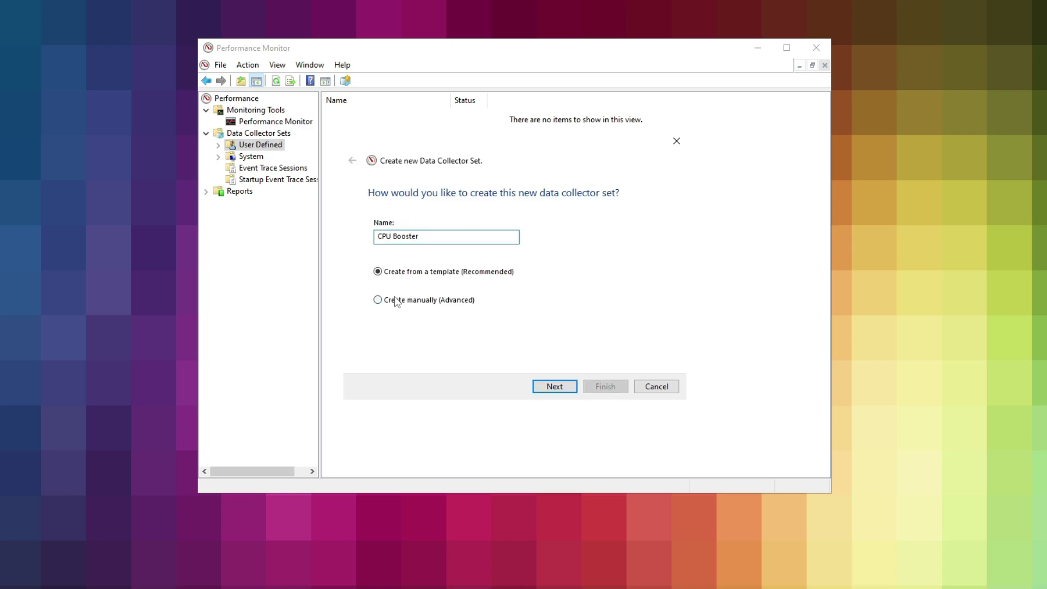
left_click(567, 387)
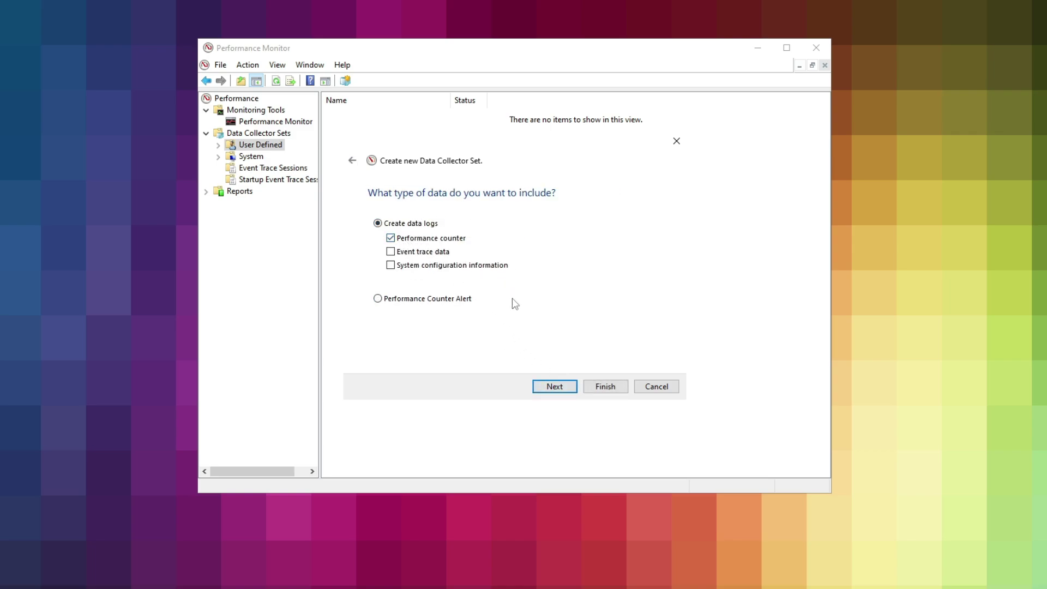
left_click(560, 388)
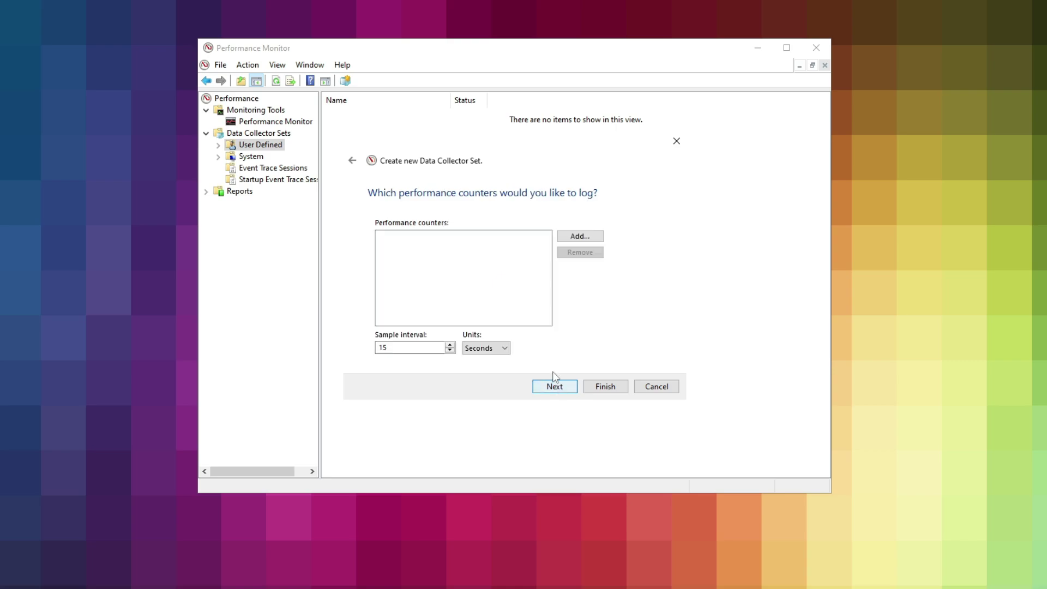
Step: Add the Processor counter for instance 11 to the performance counters being logged
left_click(575, 237)
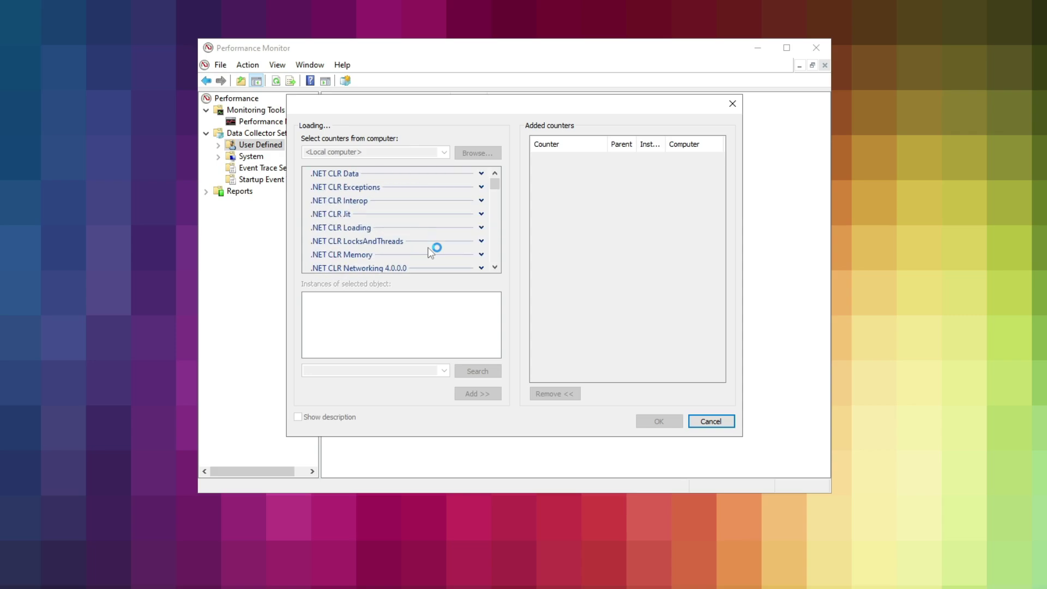
left_click(332, 176)
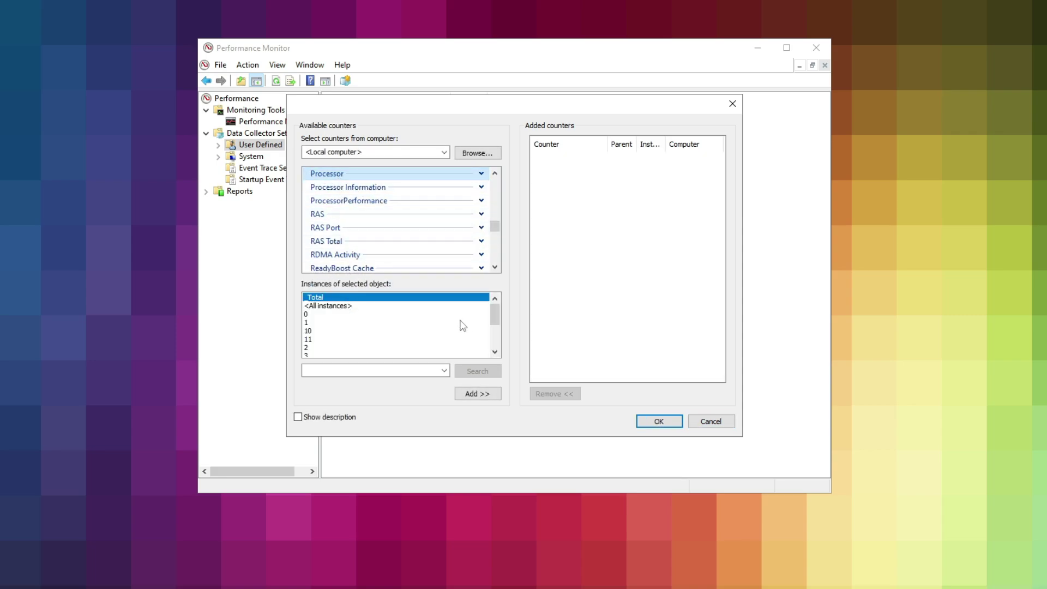
left_click_drag(495, 315, 493, 327)
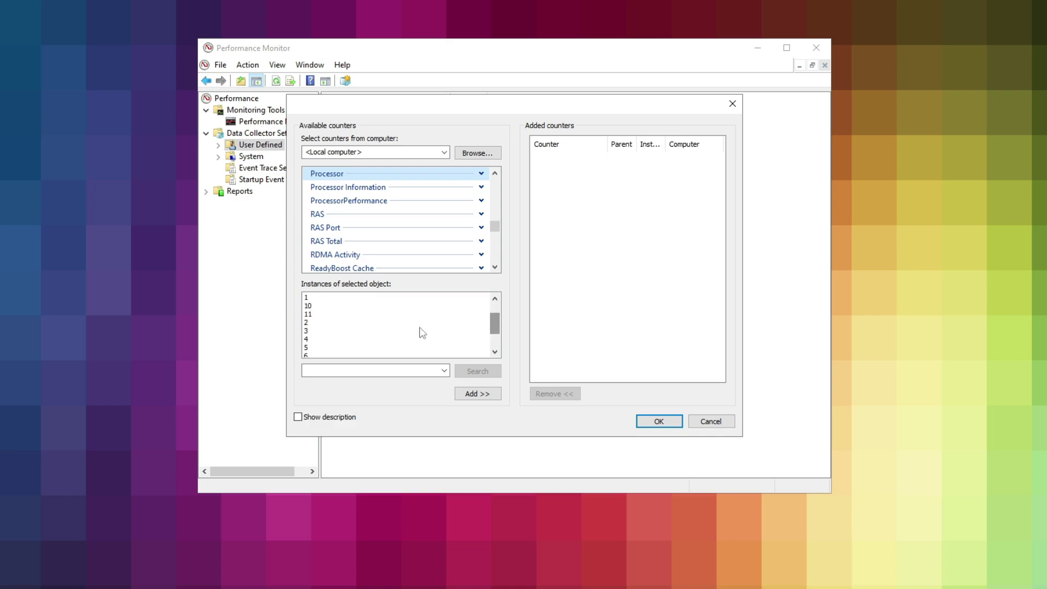
left_click(326, 315)
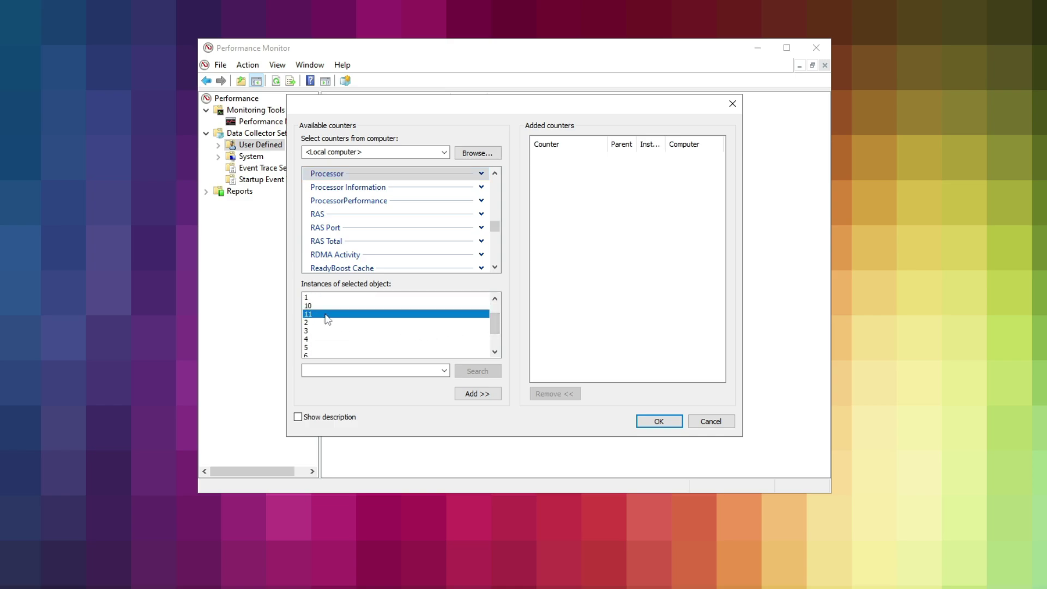
left_click(468, 394)
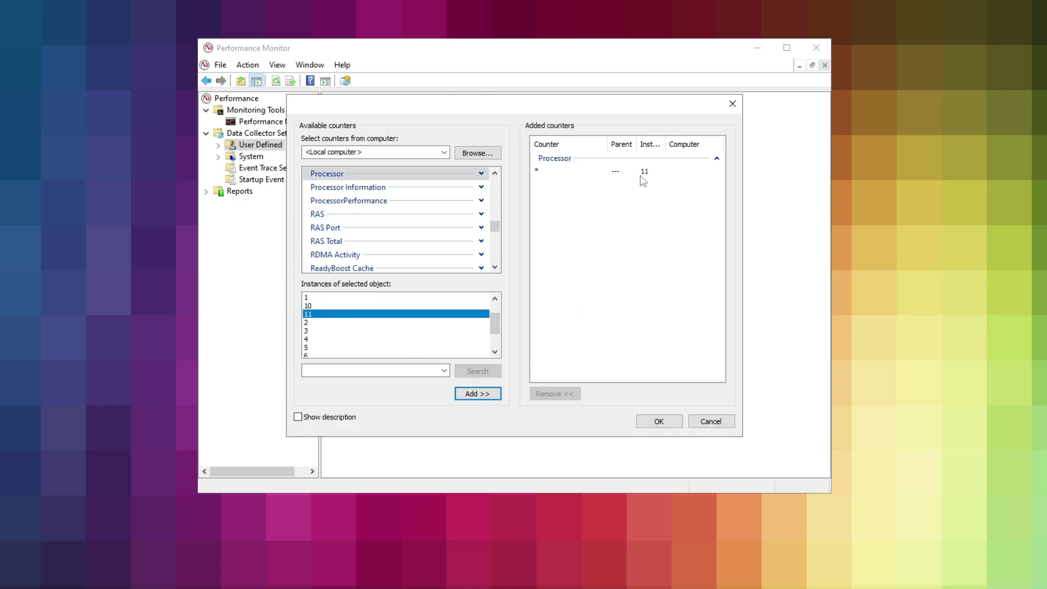
Step: Add the Process counter for the _Total instance and accept the selected counters
left_click(495, 174)
left_click(423, 172)
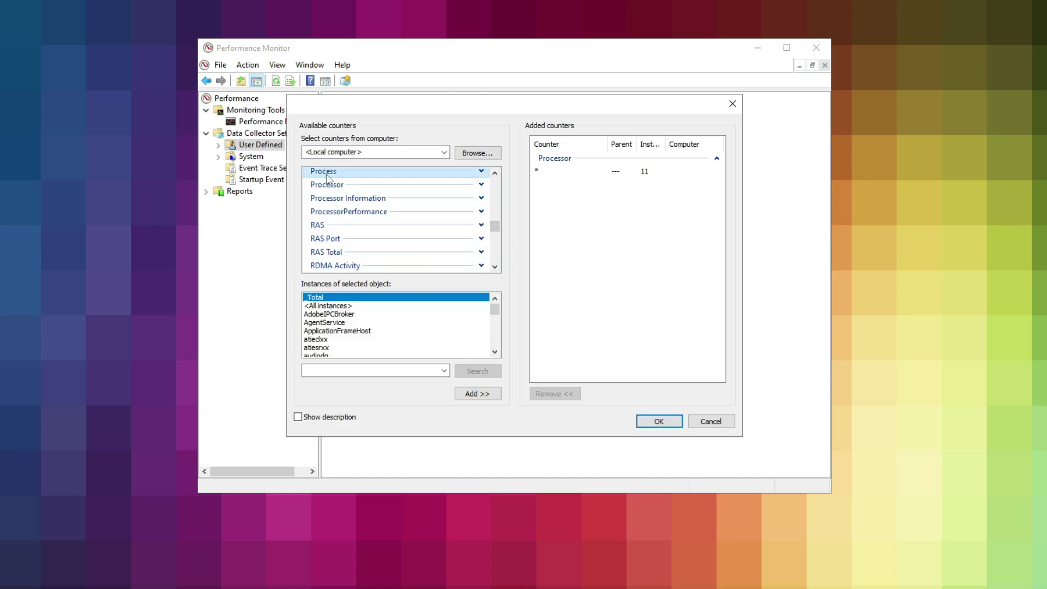
left_click(495, 174)
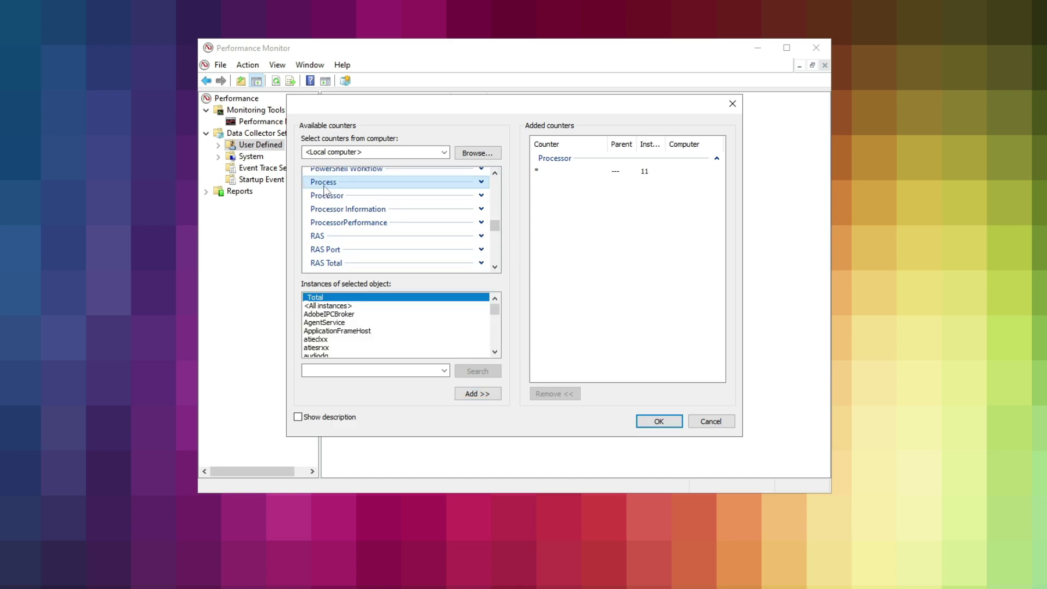
left_click(318, 298)
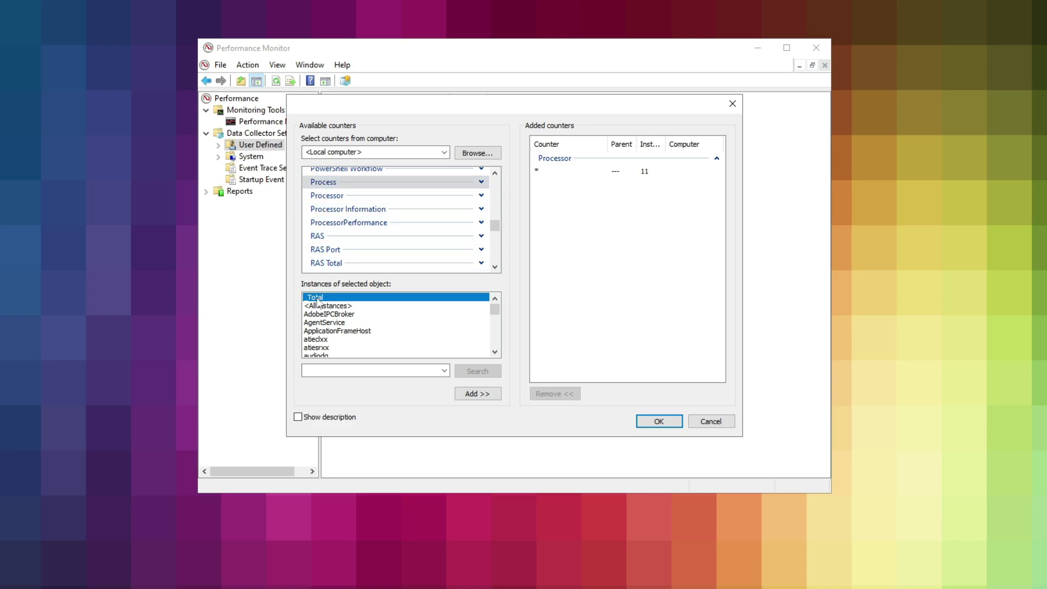
left_click(478, 392)
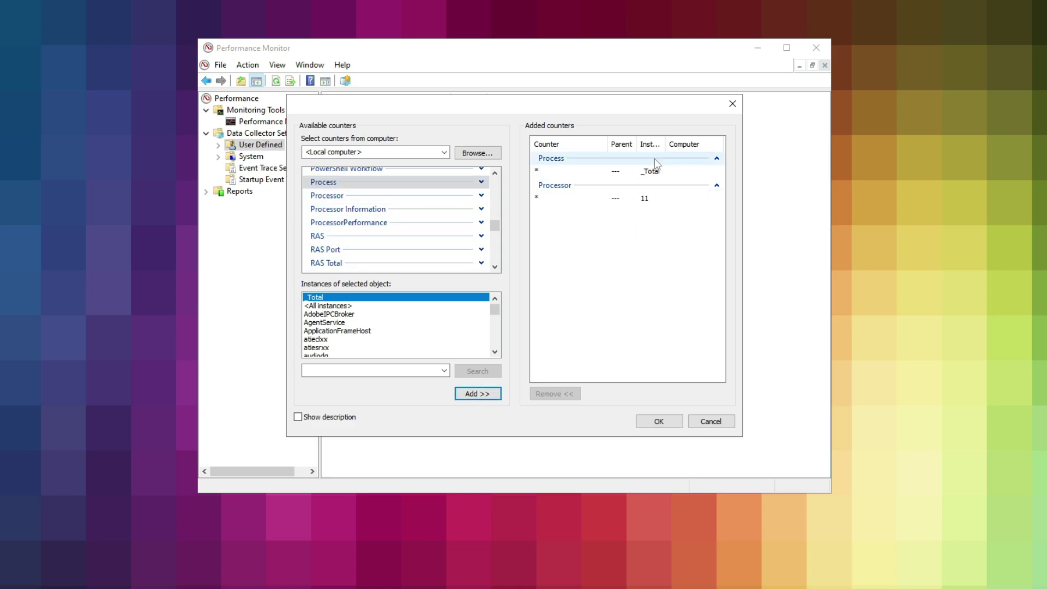
left_click(656, 421)
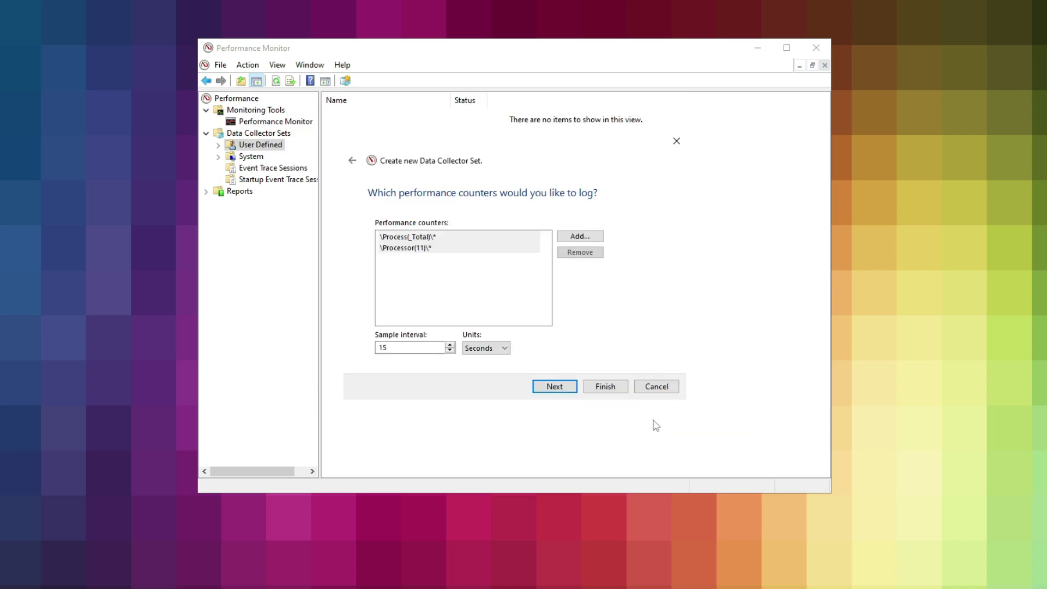
Step: Finish creating the CPU Booster set with the default root directory, and close Performance Monitor
left_click(554, 387)
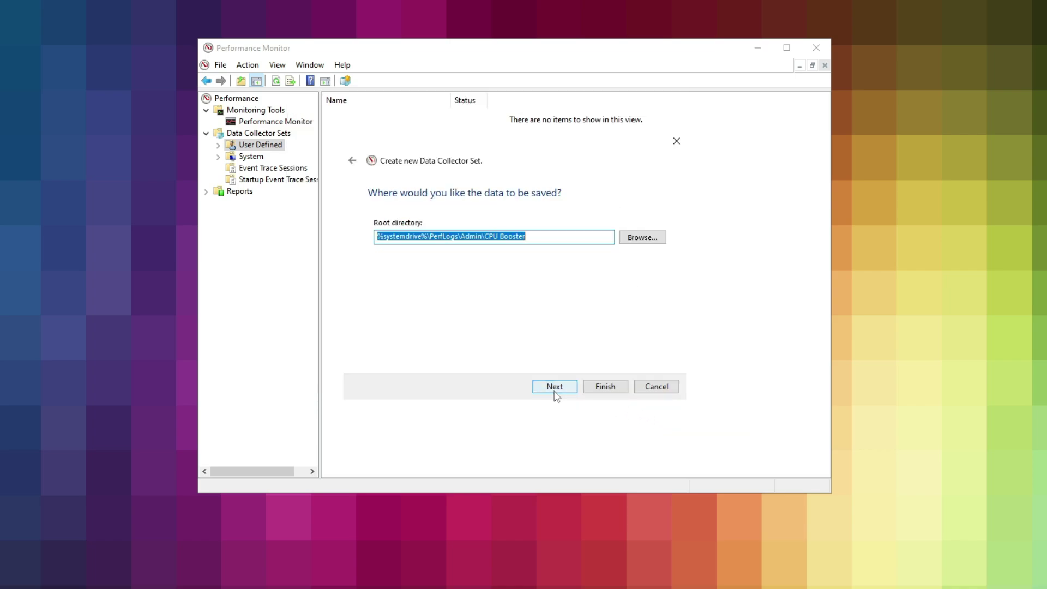
left_click(602, 388)
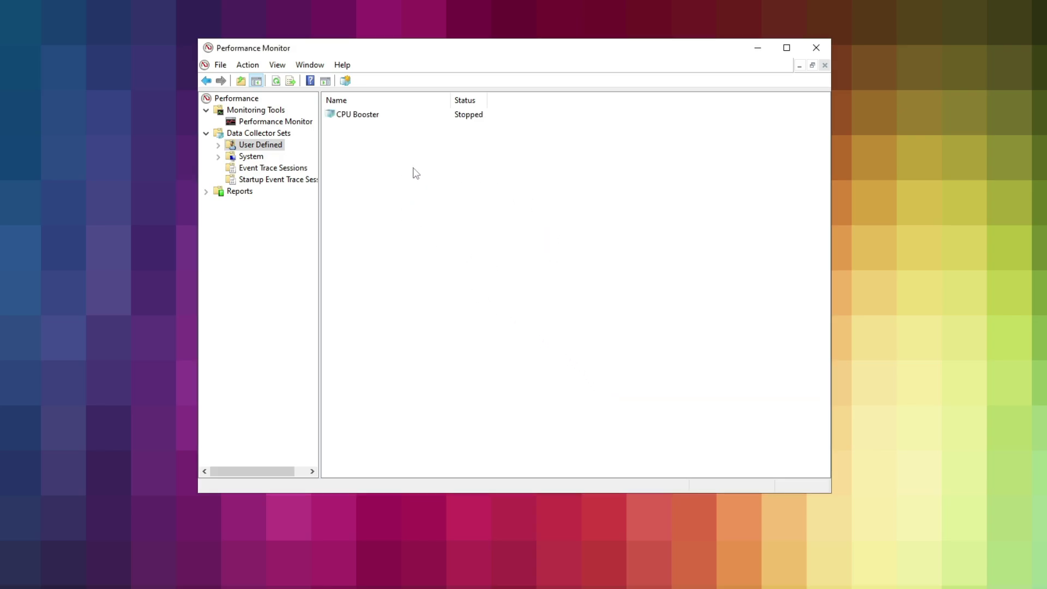
left_click(816, 47)
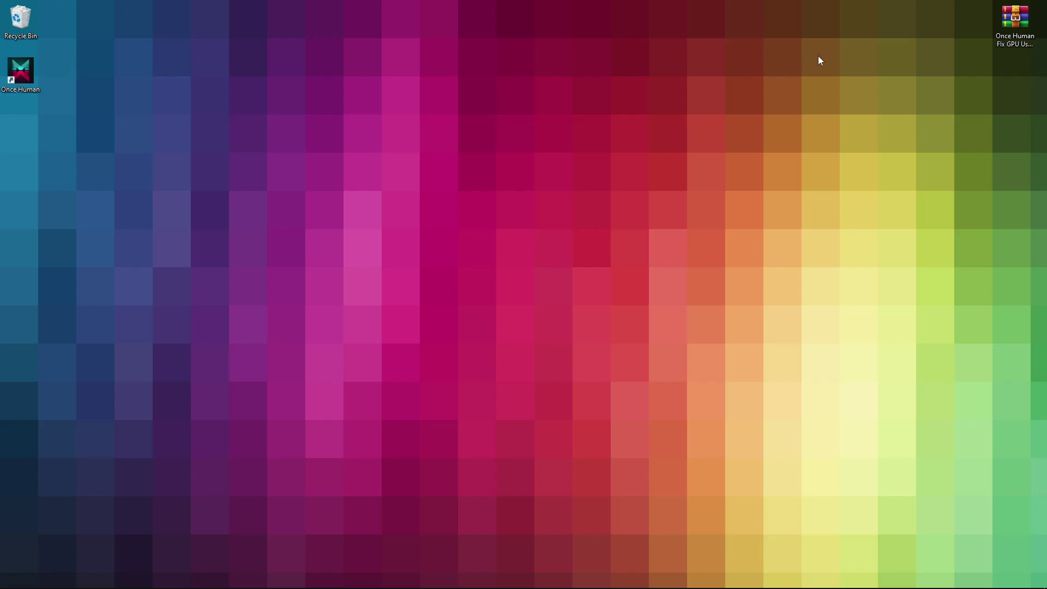
Step: Extract the Once Human Fix GPU Usage archive on the desktop and place the extracted folder beside it
left_click_drag(1014, 19, 475, 183)
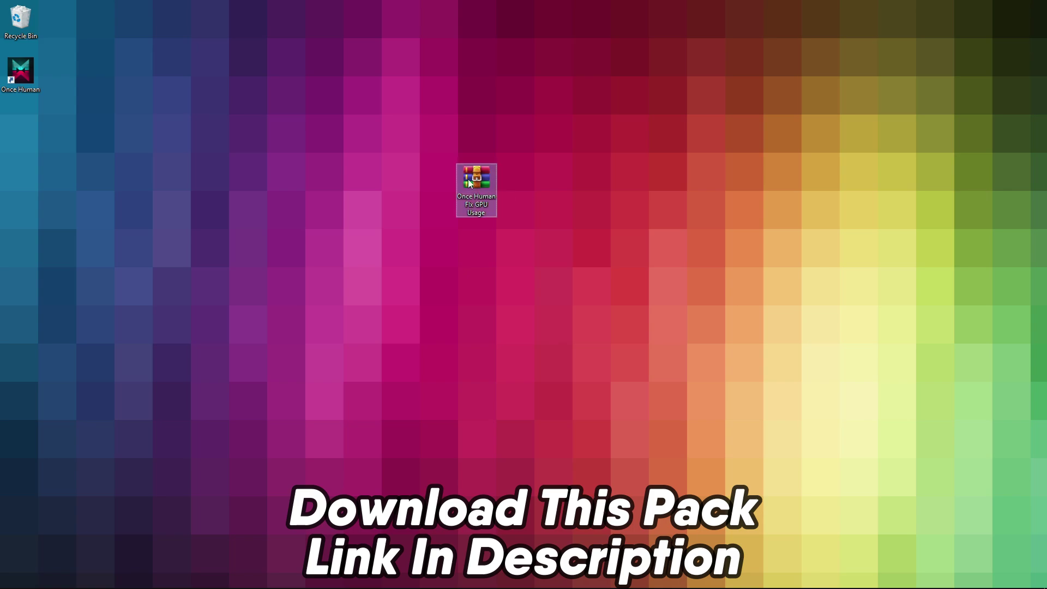
right_click(470, 188)
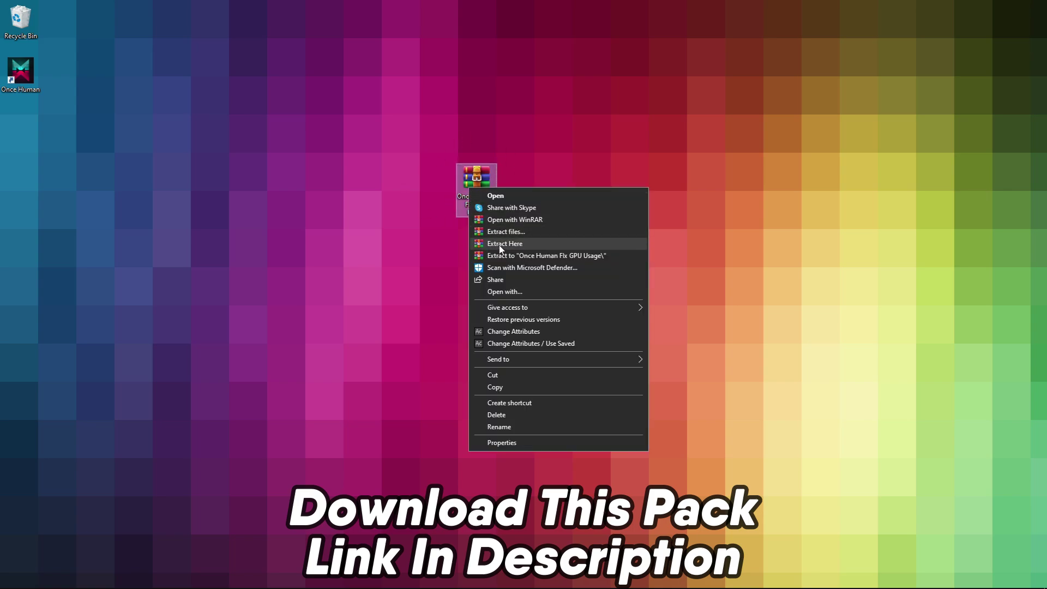
left_click(202, 181)
left_click_drag(33, 136, 434, 185)
Step: Open the extracted Once Human Fix GPU Usage folder and go into its "1 - Optimize CPU For Gaming" subfolder
right_click(438, 180)
left_click(461, 189)
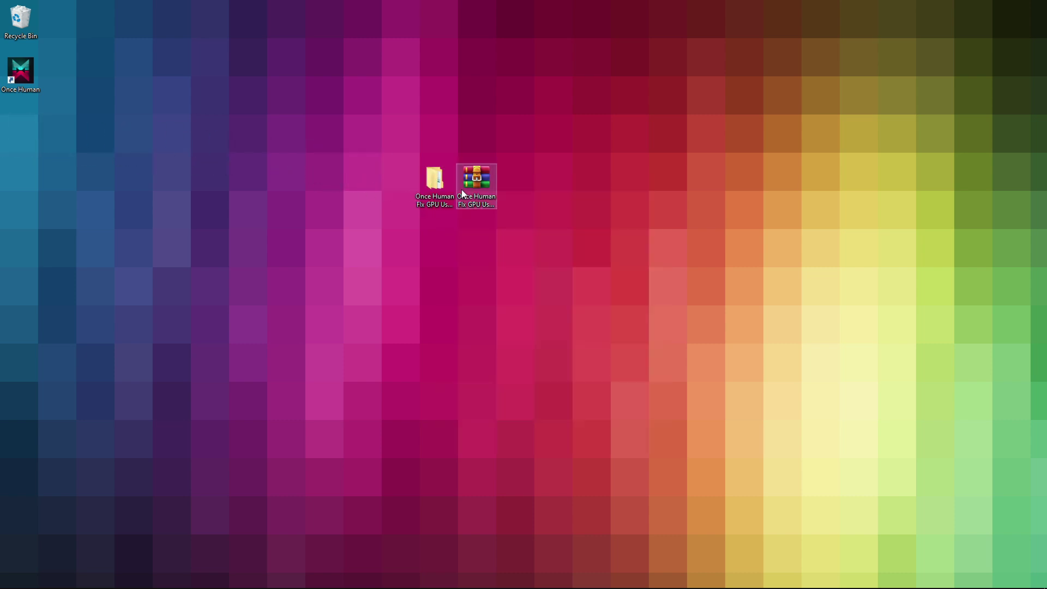
left_click_drag(461, 299, 287, 162)
left_click_drag(447, 96, 359, 102)
left_click(275, 175)
right_click(275, 174)
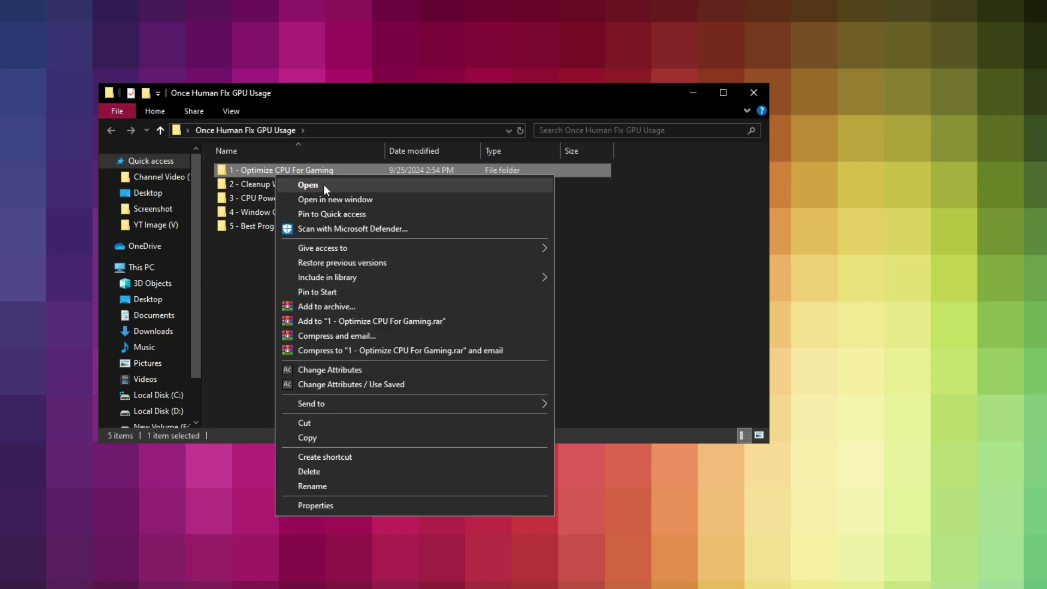
left_click(323, 183)
left_click_drag(390, 271, 224, 167)
left_click(289, 263)
Step: Merge the CPU Optimization For Gaming registry file into the registry, allowing the changes
left_click(251, 174)
right_click(262, 168)
left_click(307, 175)
left_click(365, 370)
left_click(551, 363)
left_click(600, 347)
Step: Merge the CPU Port Thread Priority registry file into the registry, accepting the confirmation requests
right_click(240, 182)
left_click(261, 191)
left_click(412, 370)
left_click(547, 363)
left_click(599, 346)
Step: Merge the CPU Priority Class registry file into the registry, accepting the confirmation requests
right_click(246, 200)
left_click(300, 215)
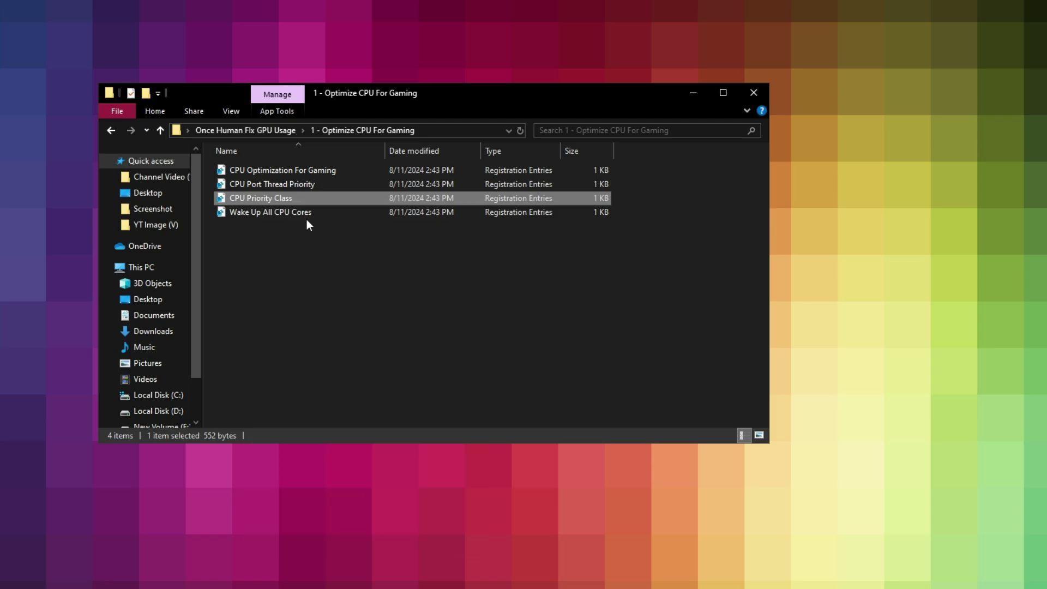
left_click(403, 369)
left_click(551, 362)
left_click(602, 346)
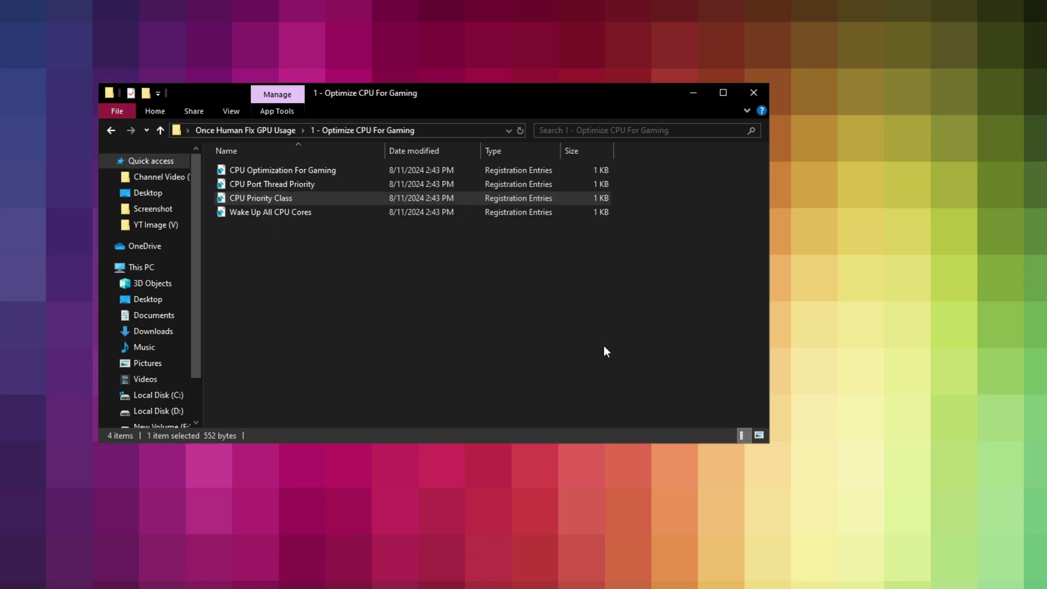
Step: Merge the Wake Up All CPU Cores registry file into the registry, accepting the confirmation requests
right_click(250, 214)
left_click(285, 224)
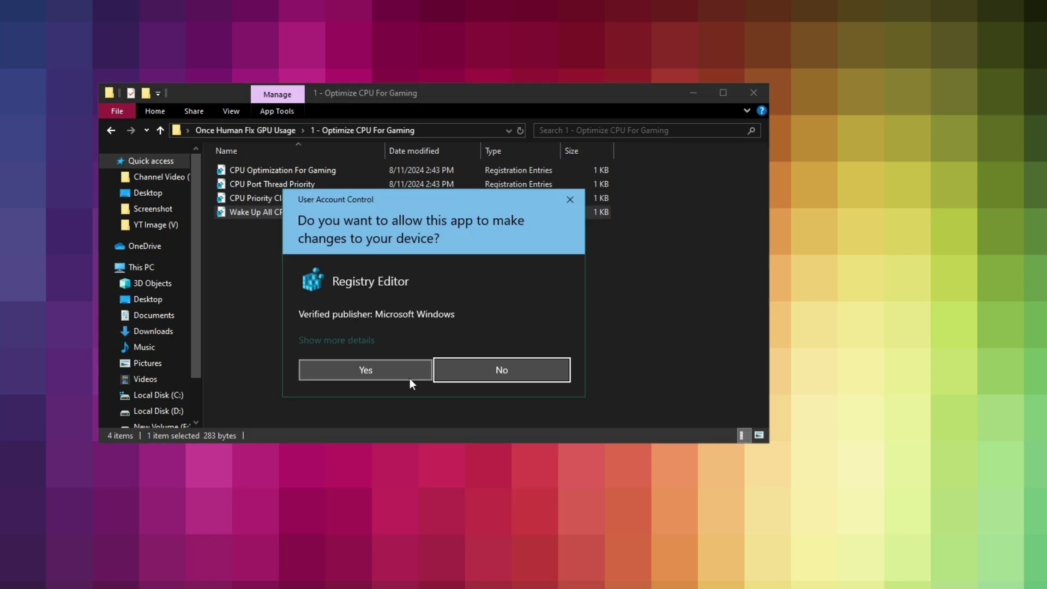
left_click(360, 370)
left_click(548, 363)
left_click(587, 352)
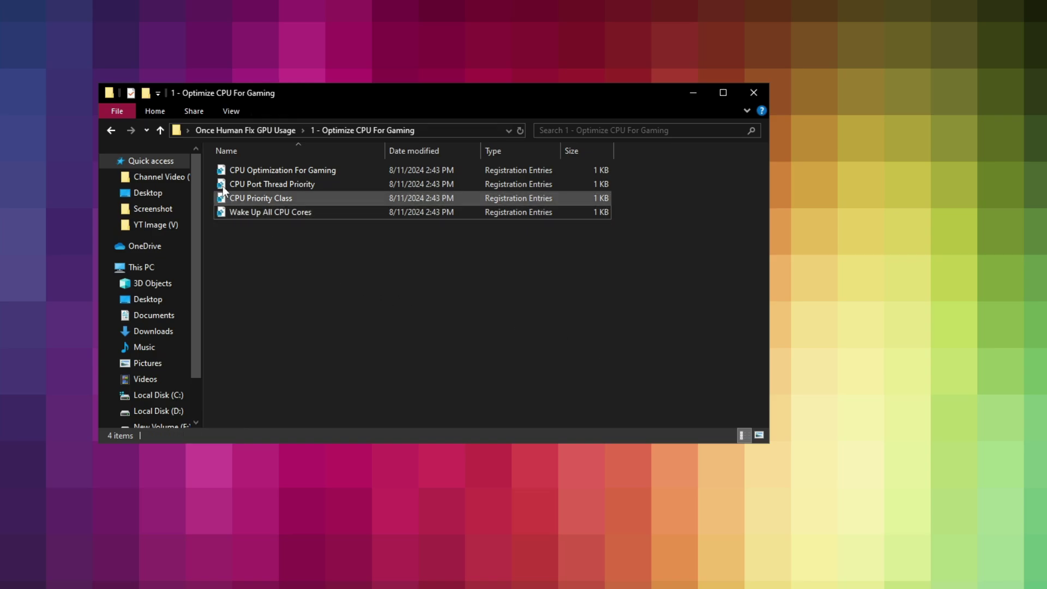
Step: Return to the main pack folder and open the "2 - Cleanup Windows Temp" subfolder
left_click(111, 130)
left_click(255, 188)
right_click(255, 188)
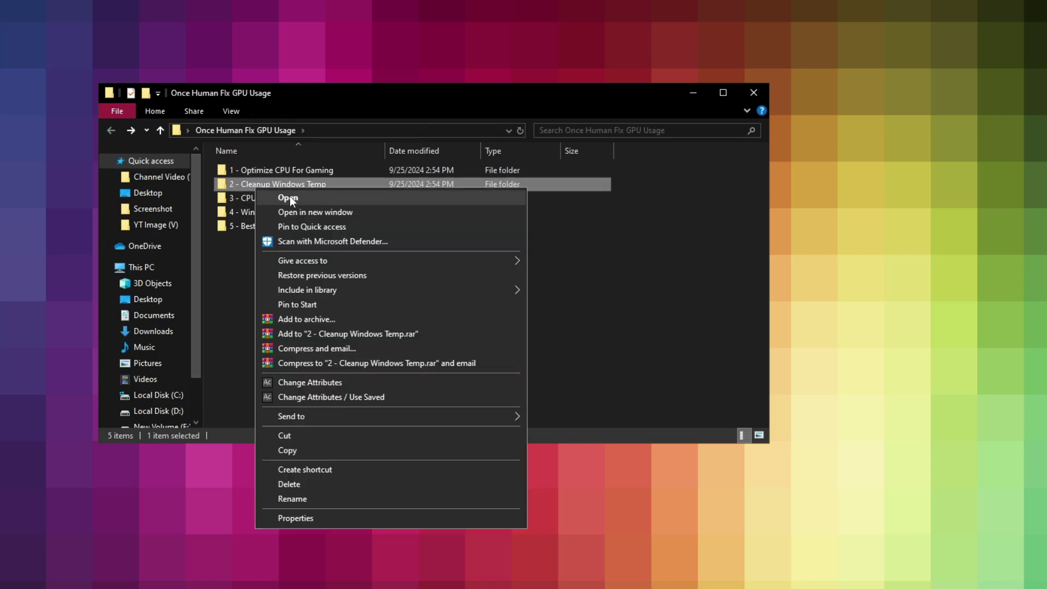
left_click(289, 197)
Step: Run the Delete Log Files script as administrator and bring its console window fully into view
left_click(242, 175)
right_click(241, 174)
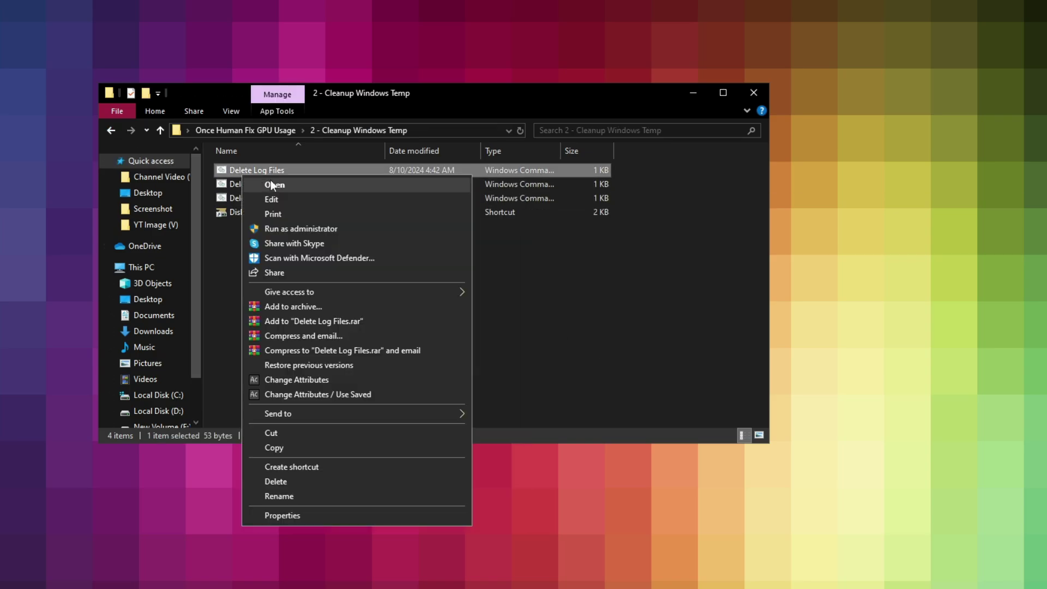
left_click(294, 230)
left_click(380, 367)
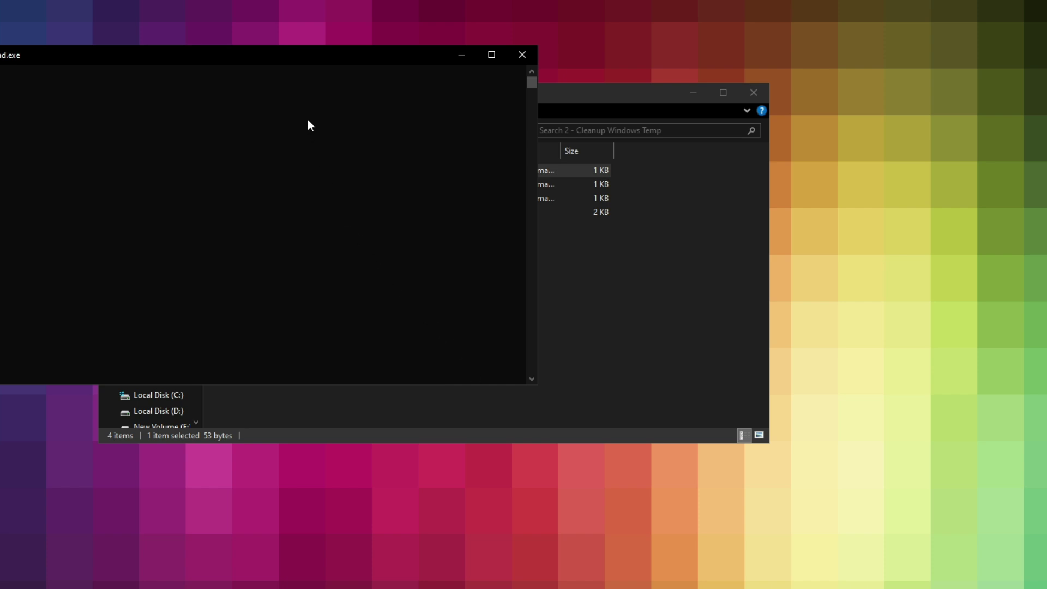
left_click_drag(290, 55, 472, 86)
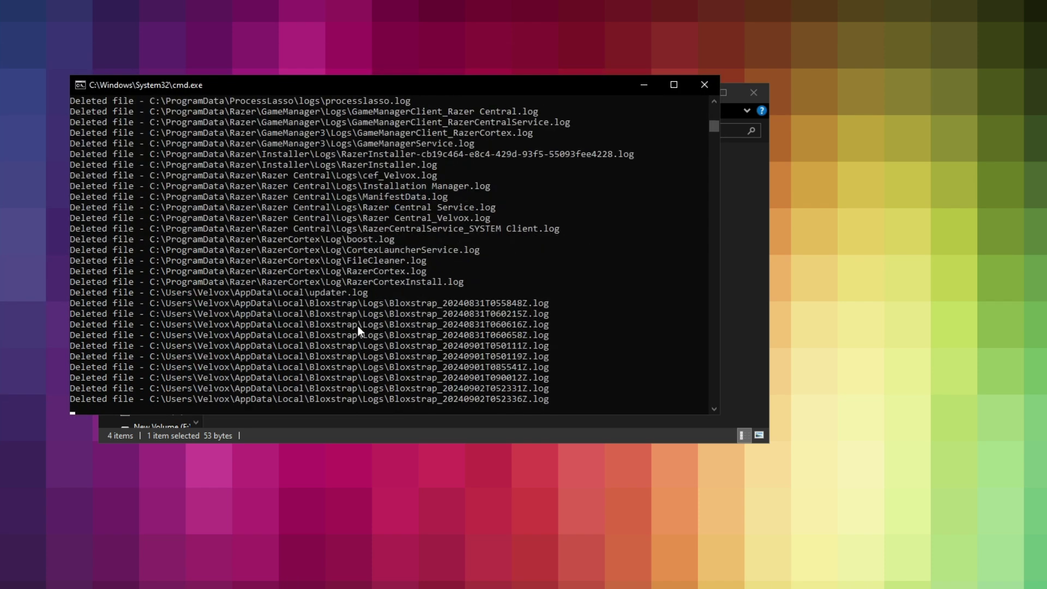
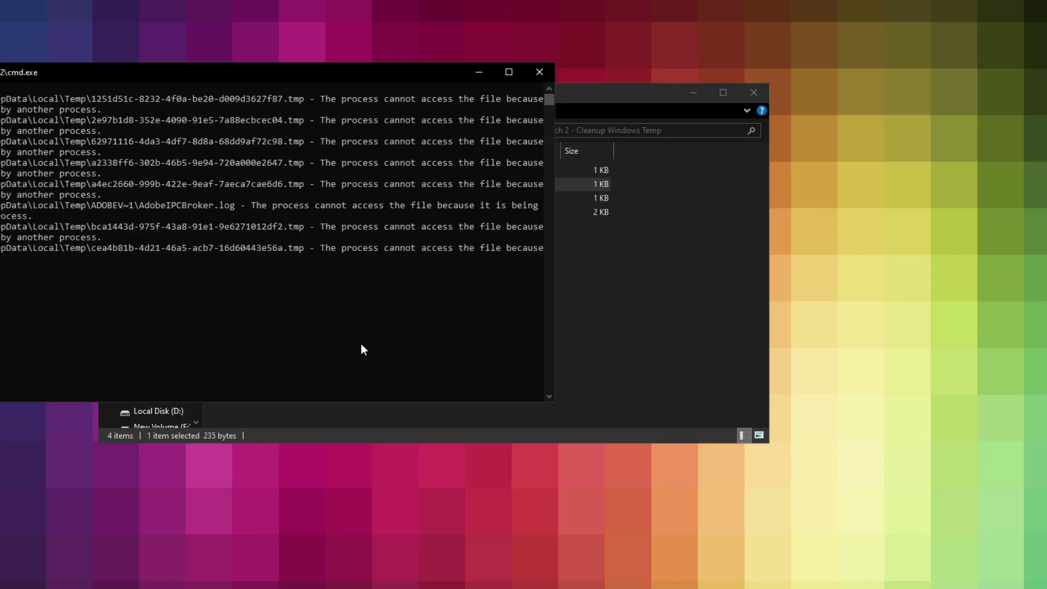
Step: Let the Delete Temporary Files script finish in its console and dismiss the console window
left_click_drag(280, 74, 465, 112)
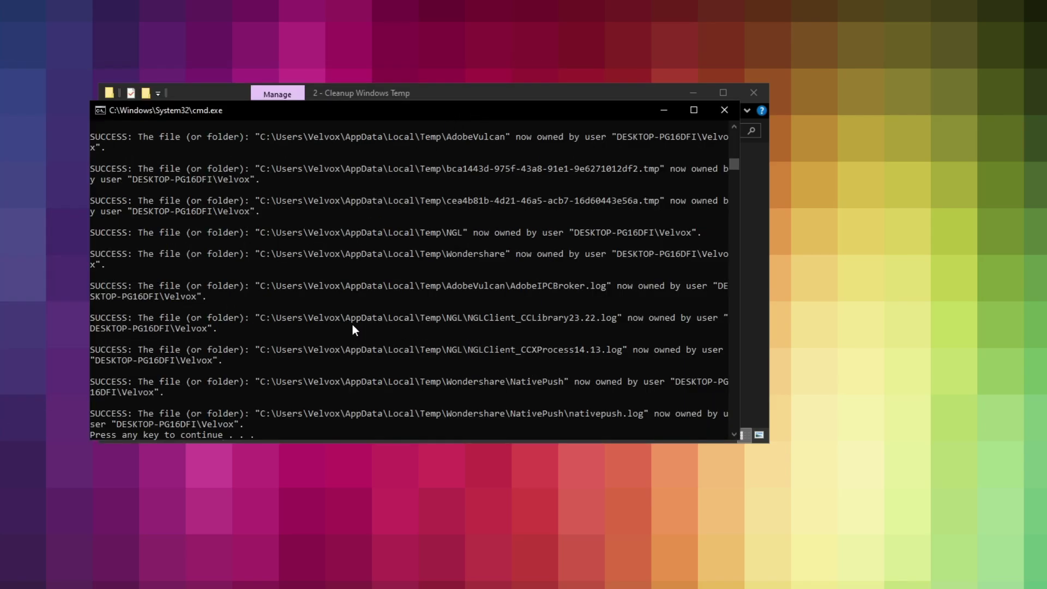
scroll(262, 409, "down", 1)
left_click_drag(266, 397, 90, 403)
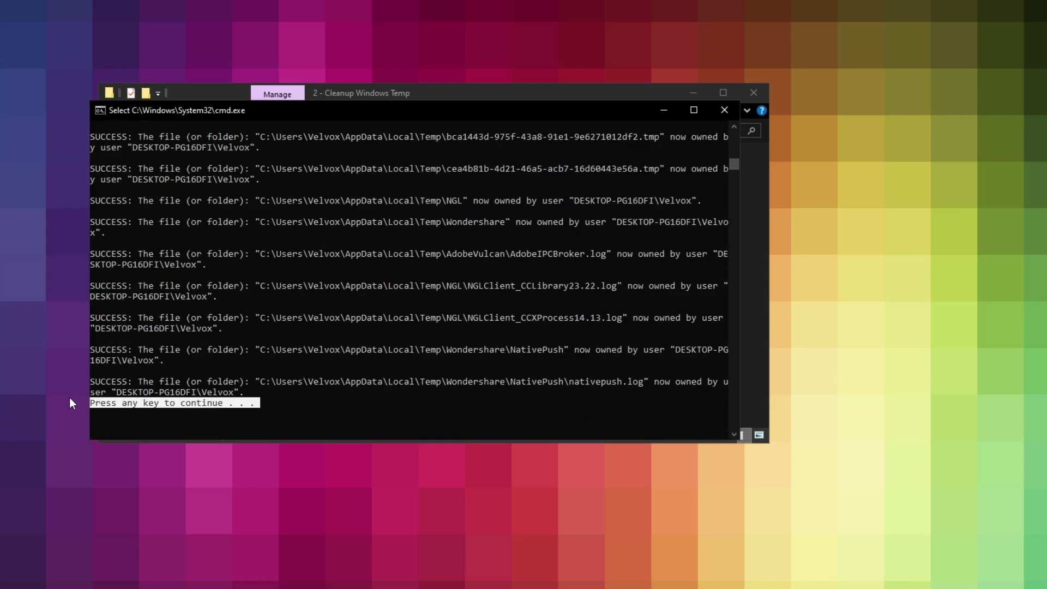
key("Return")
Step: Run the Delete Windows Update Cache script as administrator and continue past its pause until the console closes
left_click(287, 199)
right_click(287, 201)
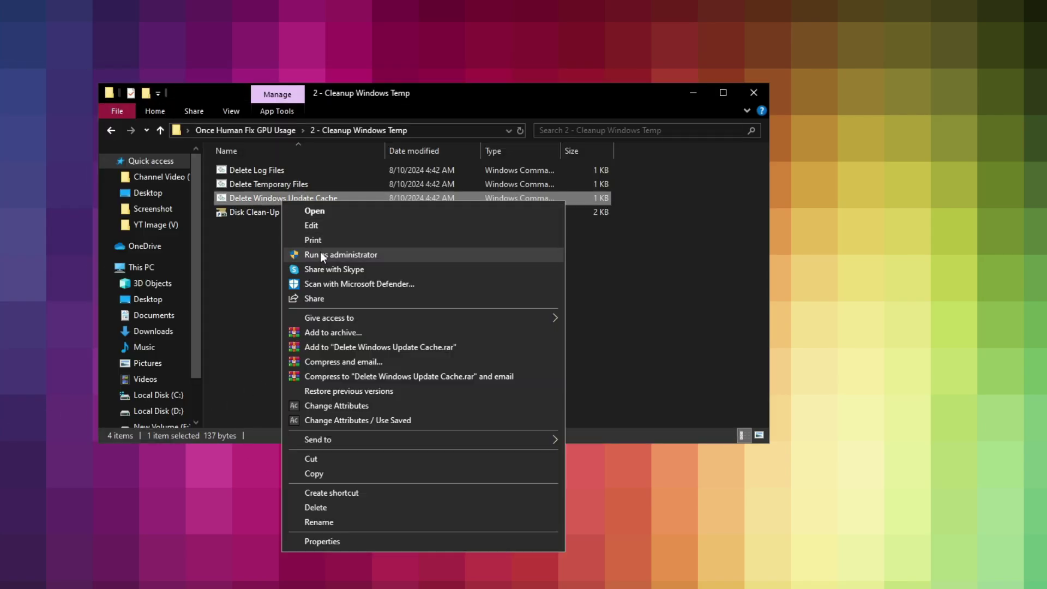
left_click(320, 252)
left_click(361, 372)
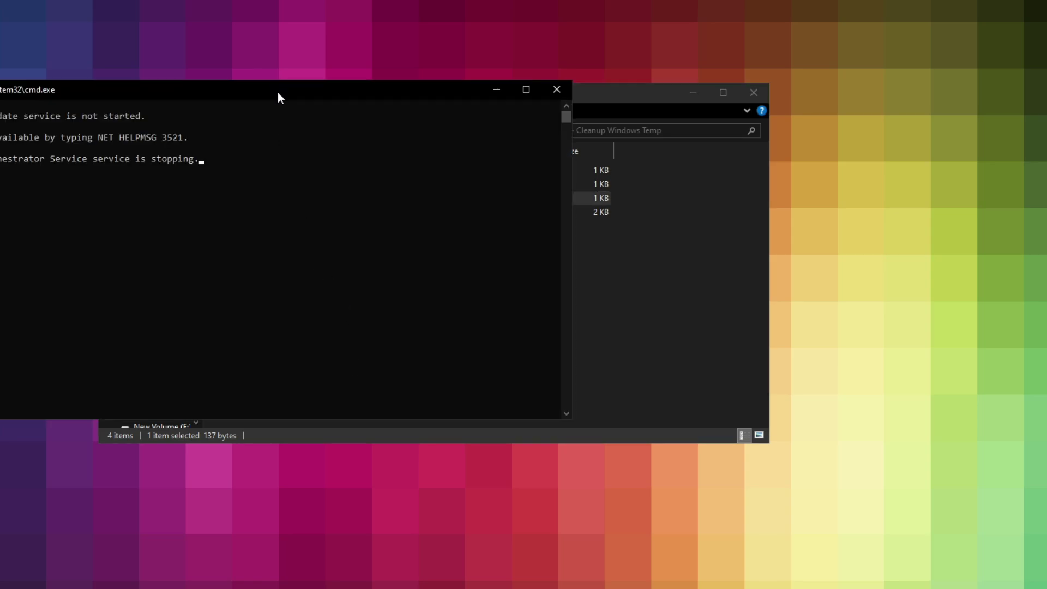
left_click_drag(278, 94, 432, 115)
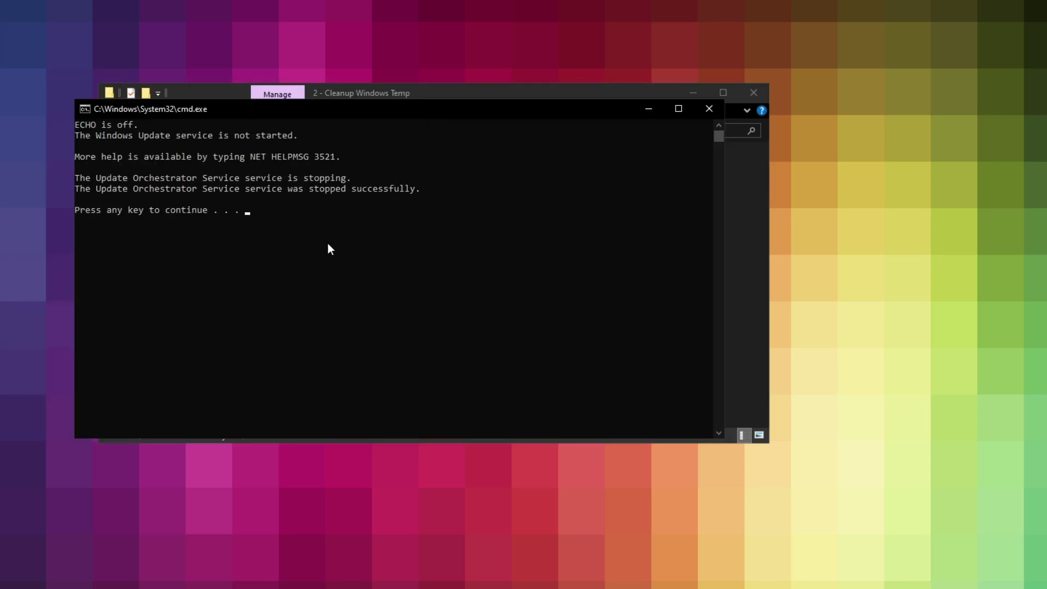
left_click_drag(256, 218, 84, 209)
key("Return")
key("Return")
Step: Start Disk Clean-Up from its shortcut in the cleanup folder for the C: drive
left_click(253, 212)
right_click(253, 216)
left_click(294, 221)
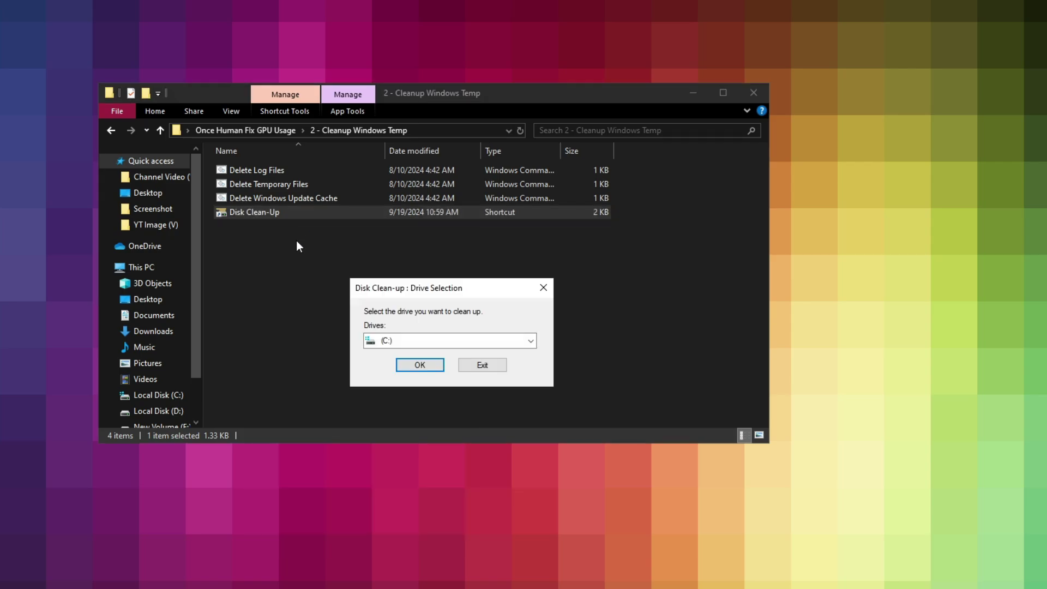
left_click(420, 343)
left_click(382, 355)
key("Return")
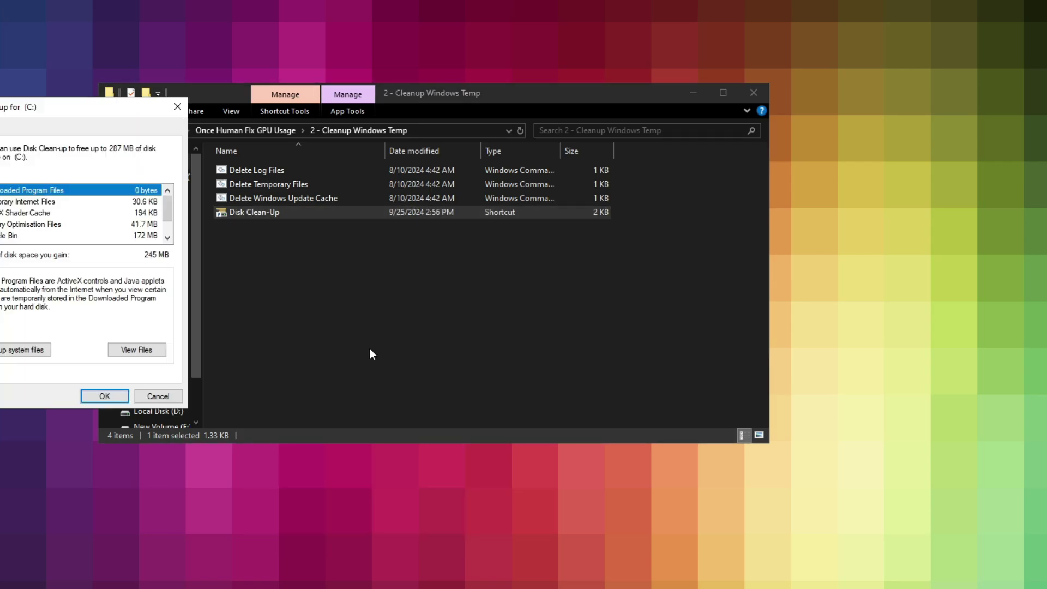
Step: Include the Recycle Bin and Temporary files in the C: drive cleanup and permanently delete the selected files
left_click_drag(67, 101, 384, 159)
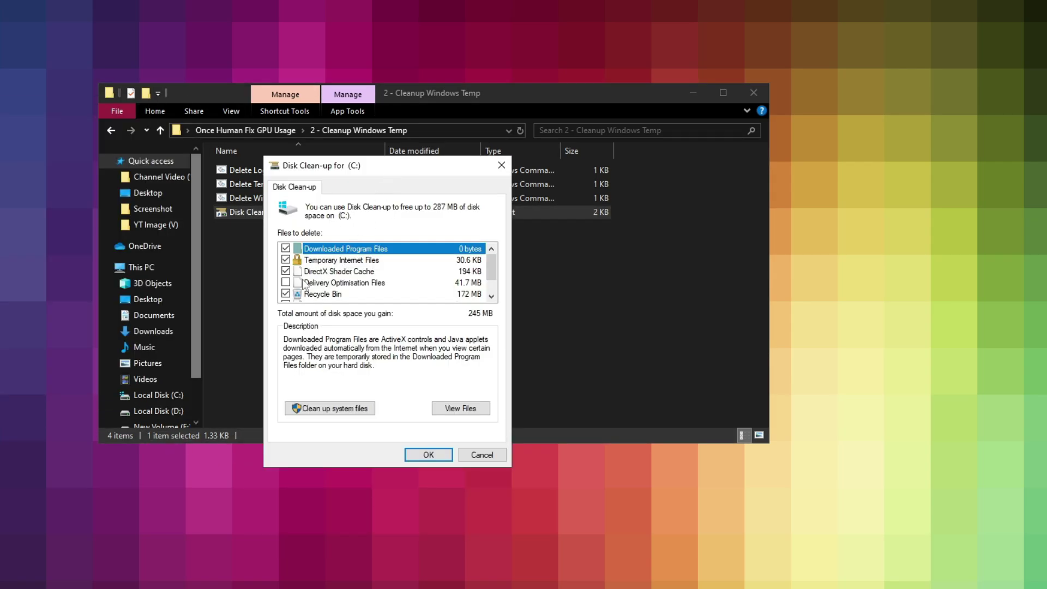
scroll(287, 297, "down", 1)
left_click(285, 271)
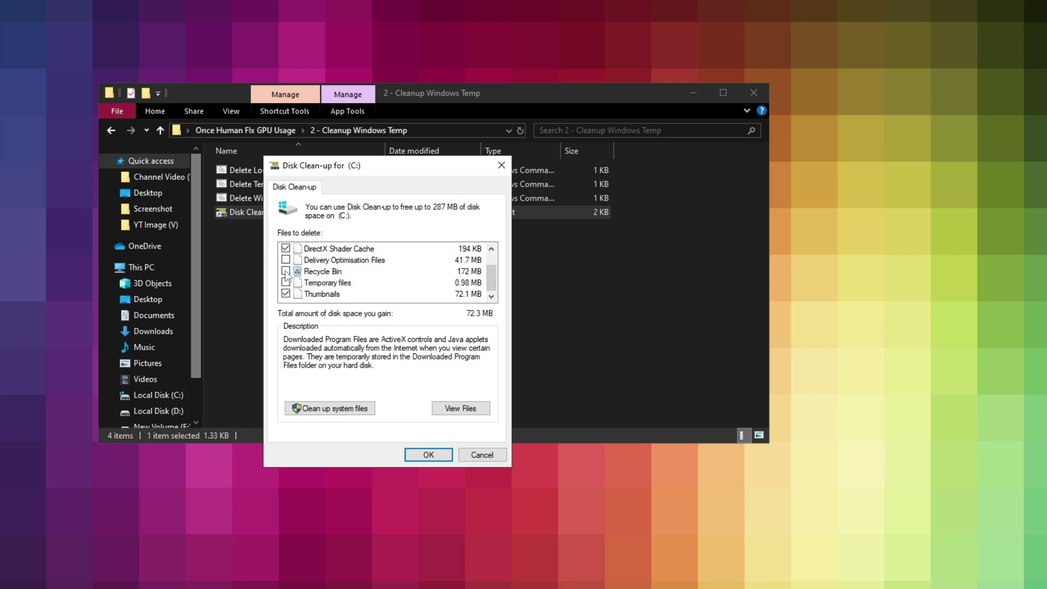
left_click(286, 273)
left_click(434, 460)
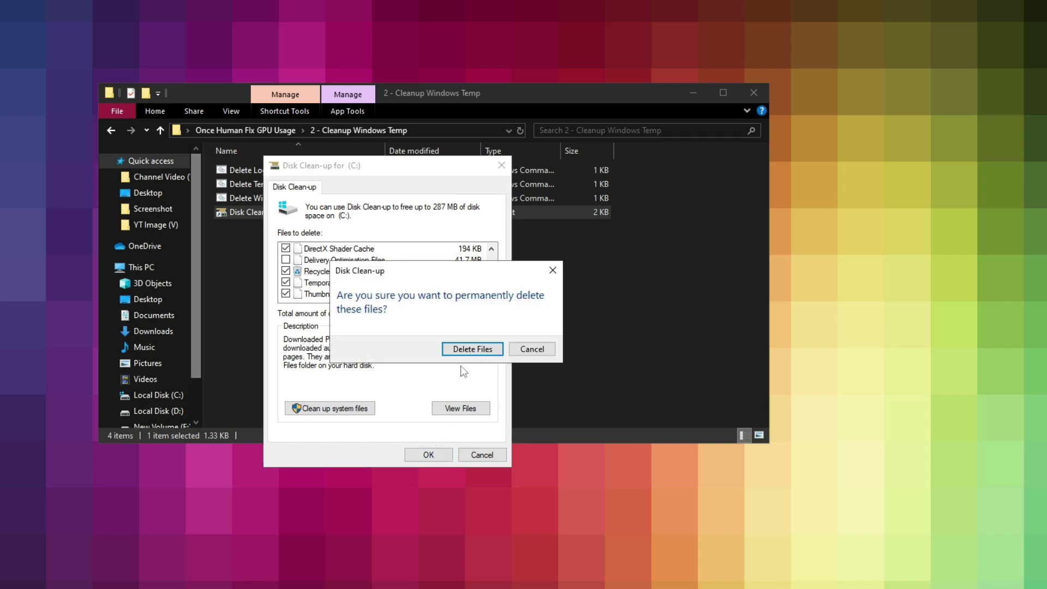
left_click(466, 348)
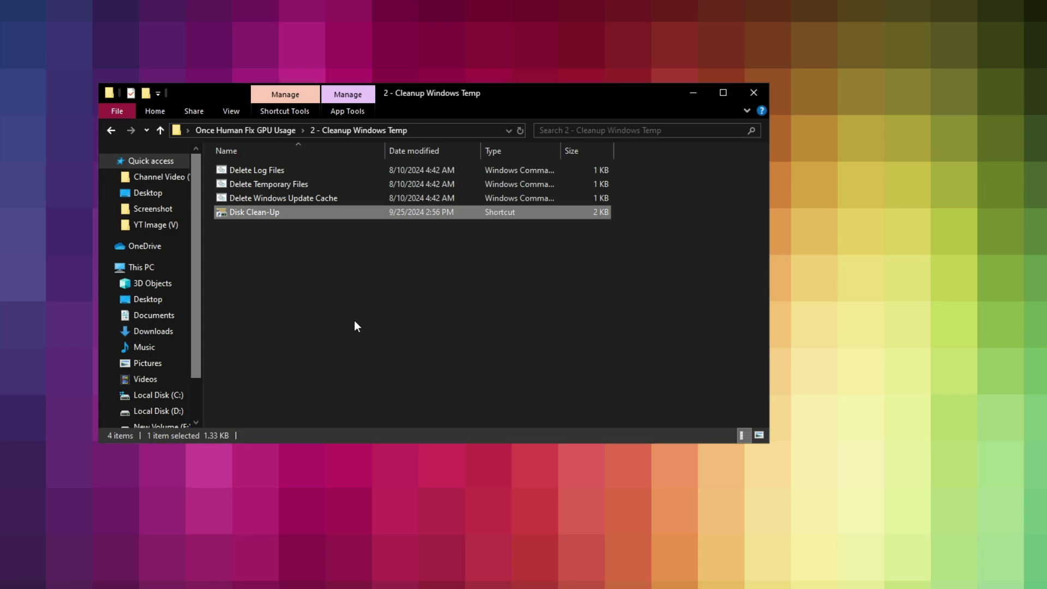
left_click(355, 319)
Step: Return to the main pack folder and open the "3 - CPU Power & CPU Energy Logging" subfolder
left_click(111, 130)
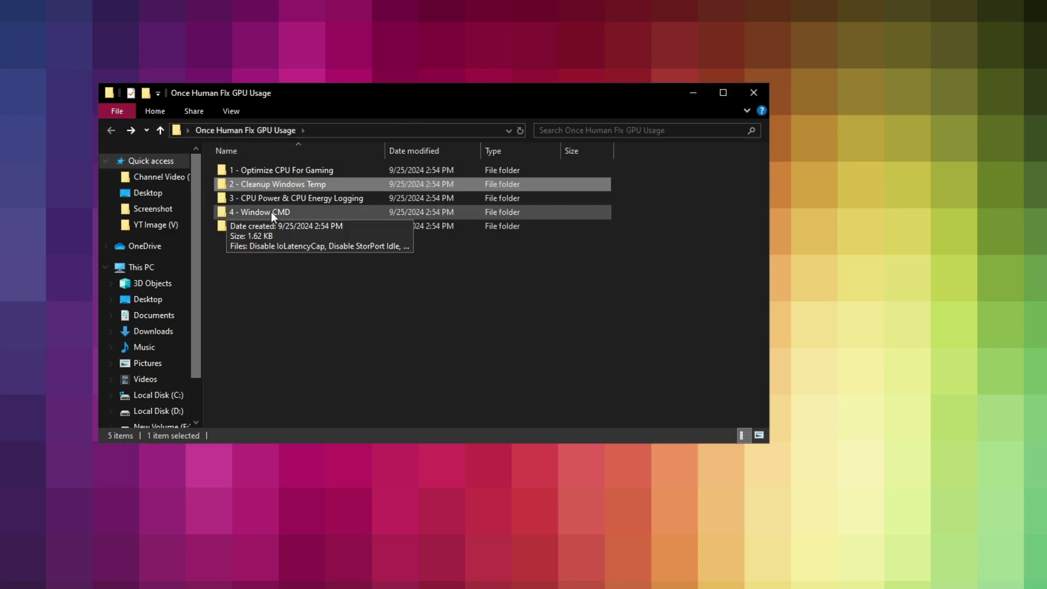
right_click(274, 199)
left_click(313, 210)
left_click_drag(364, 261, 279, 220)
Step: Merge the CPU Minimal Power Management registry file into the registry, accepting the confirmation requests
left_click(258, 171)
right_click(258, 171)
left_click(321, 176)
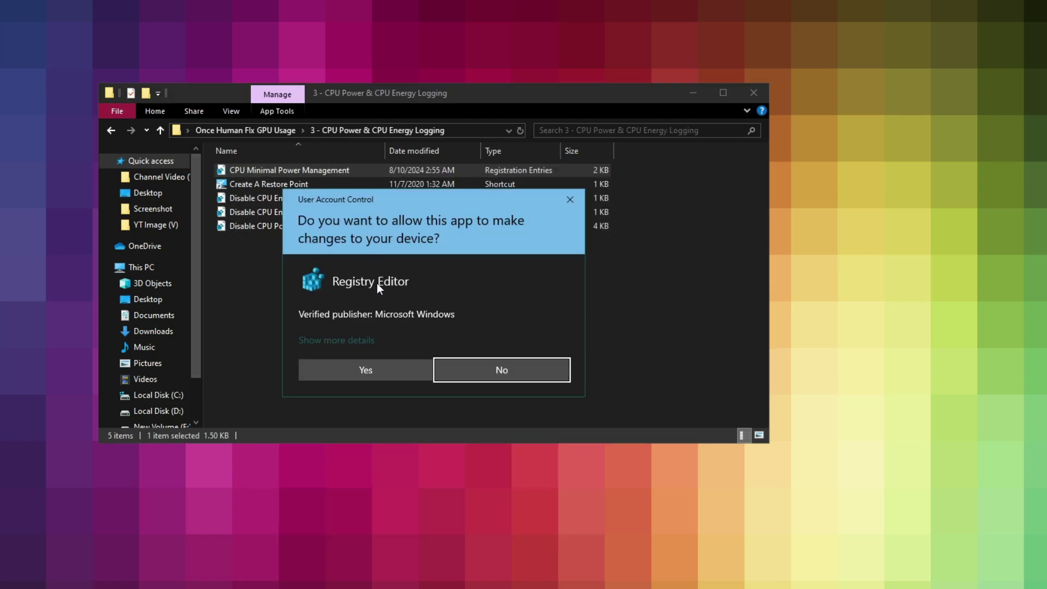
left_click(392, 374)
left_click(552, 362)
left_click(594, 347)
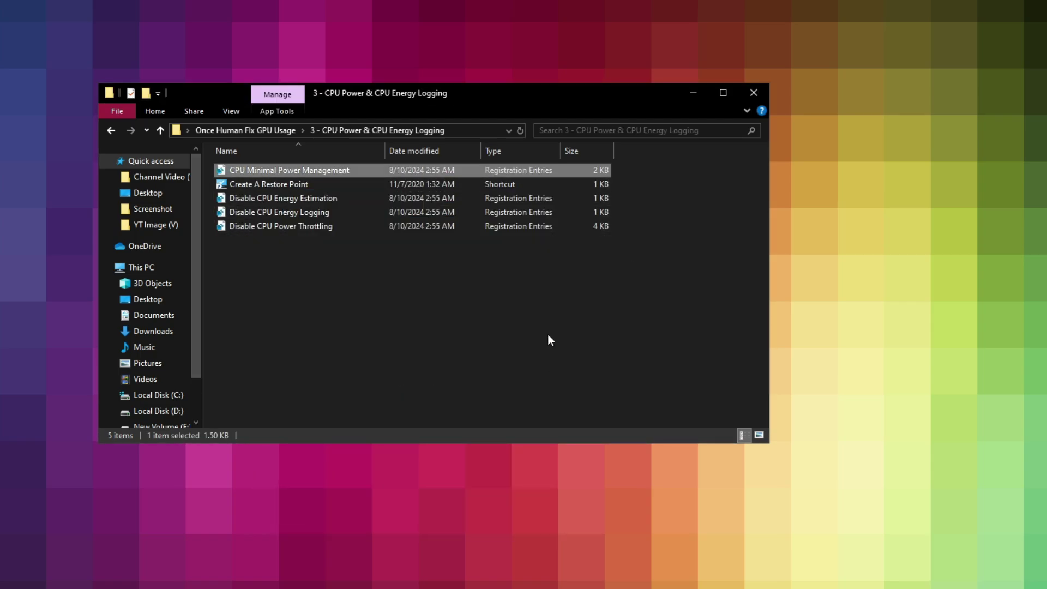
Step: Open the Create A Restore Point shortcut and confirm system protection as turned on for Local Disk (C:)
right_click(281, 180)
left_click(313, 189)
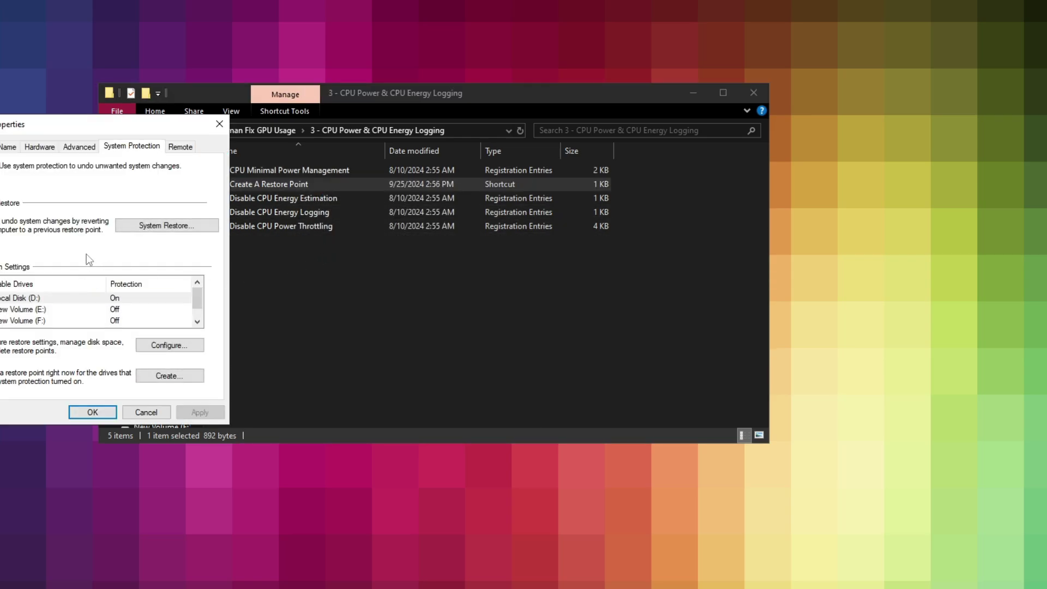
left_click_drag(97, 135, 269, 141)
scroll(240, 304, "down", 1)
left_click(195, 326)
left_click(352, 348)
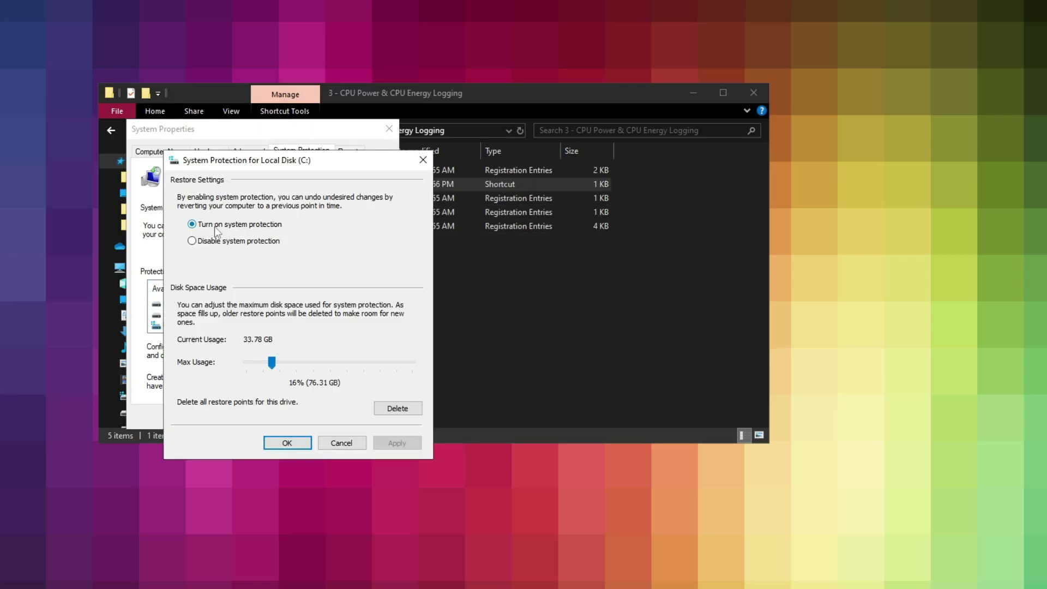
left_click(295, 441)
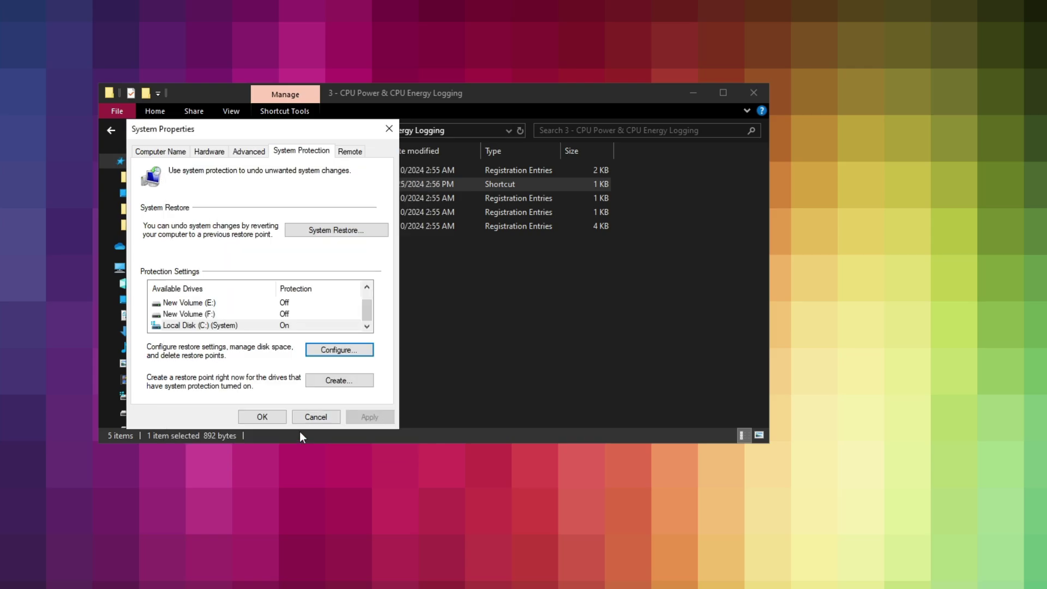
Step: Create a restore point described as "ONce human cpu usage" and close System Properties
left_click(319, 379)
type("ONce human cpu usage")
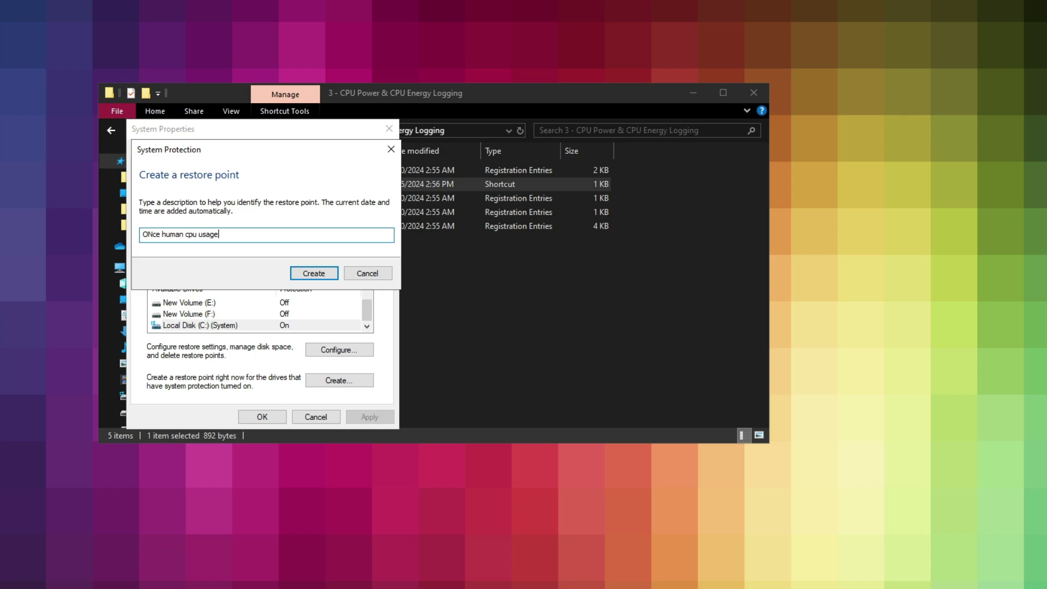
key("Return")
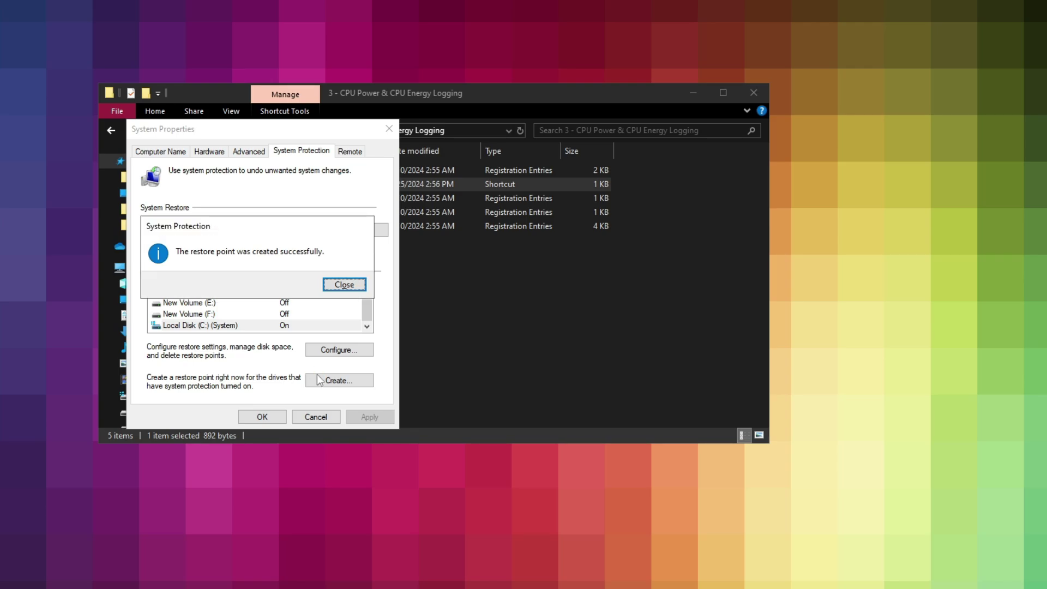
left_click(344, 284)
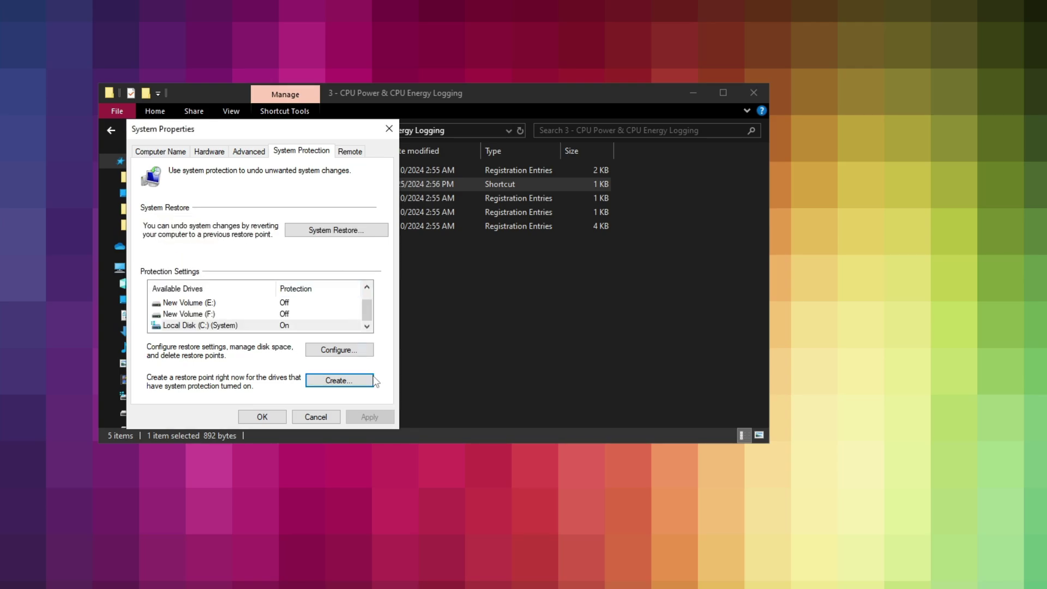
left_click(306, 418)
Step: Merge the Disable CPU Energy Estimation registry file into the registry, accepting the confirmation requests
left_click(240, 200)
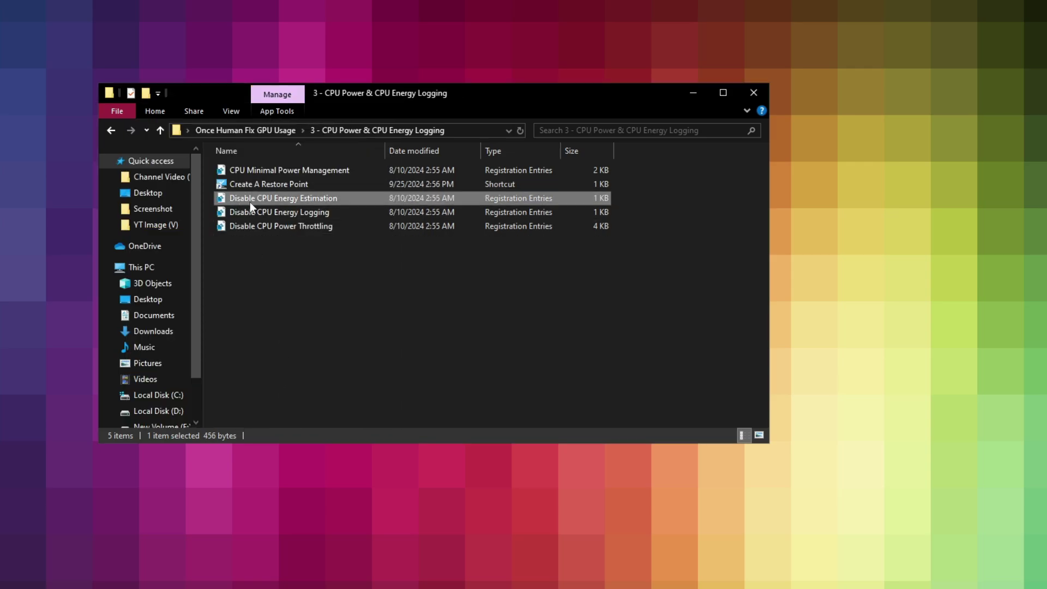
key("Return")
left_click(335, 372)
left_click(550, 364)
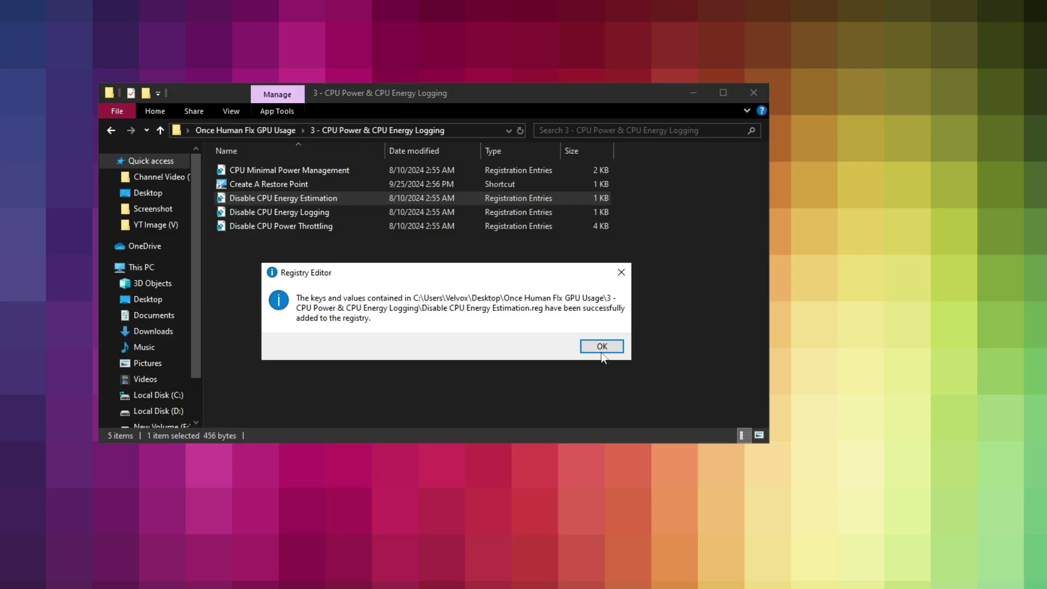
left_click(604, 346)
Step: Merge the Disable CPU Energy Logging registry file into the registry, accepting the confirmation requests
right_click(259, 212)
left_click(296, 221)
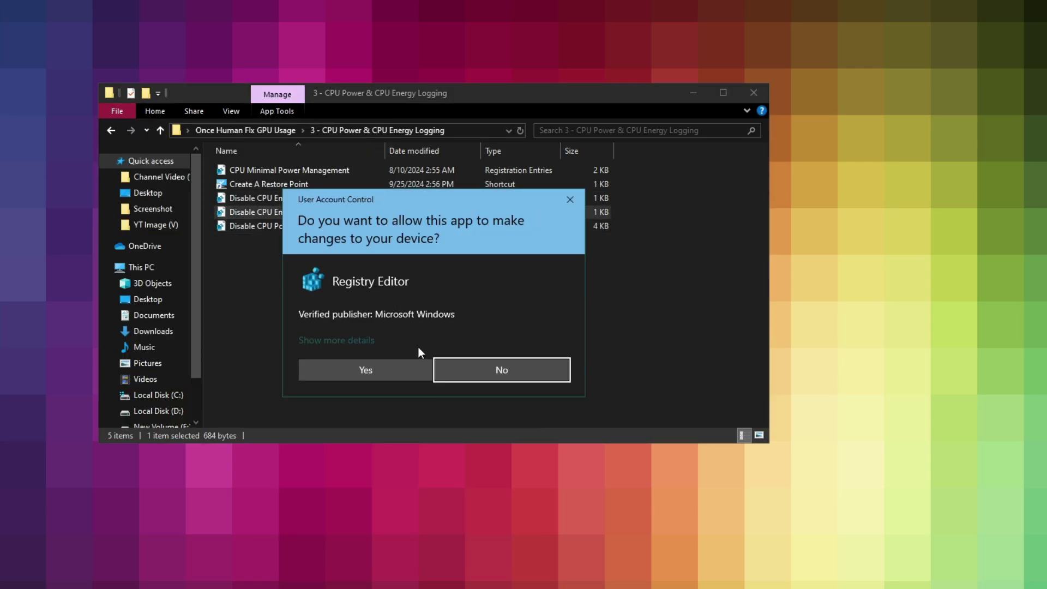
left_click(430, 369)
left_click(552, 361)
left_click(602, 346)
Step: Merge the Disable CPU Power Throttling registry file into the registry, accepting the confirmation requests
right_click(274, 231)
left_click(346, 242)
left_click(413, 372)
left_click(556, 361)
left_click(601, 347)
Step: Return to the main pack folder and open the "4 - Window CMD" subfolder
left_click(220, 131)
left_click(268, 215)
double_click(269, 215)
left_click_drag(381, 234, 234, 162)
left_click(277, 240)
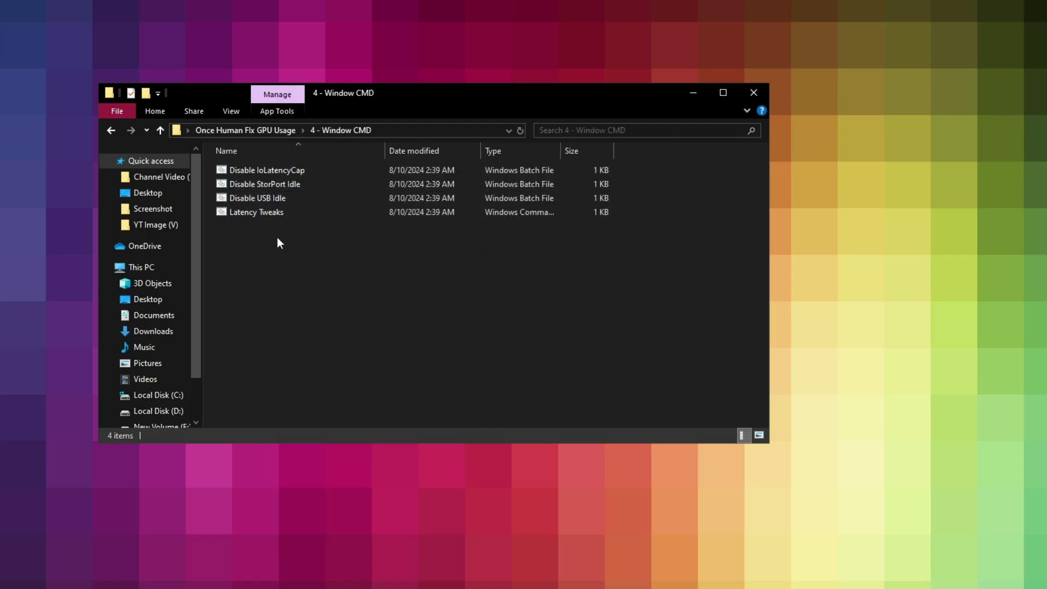
Step: Run the Disable IoLatencyCap and Disable StorPort Idle batch files as administrator, allowing them to make changes
right_click(256, 173)
left_click(328, 224)
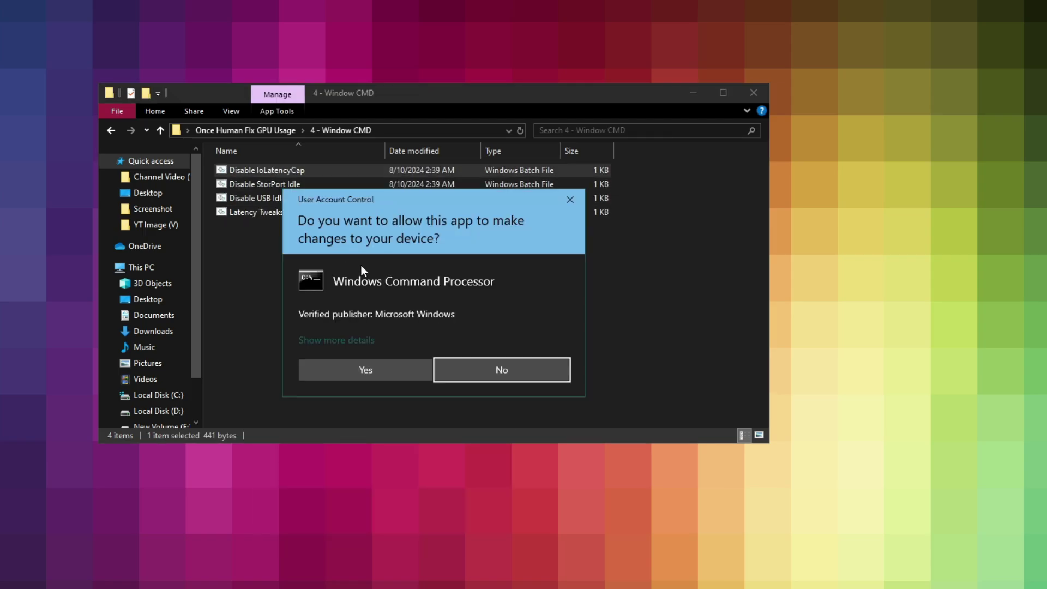
left_click(409, 375)
right_click(259, 185)
left_click(327, 237)
left_click(385, 372)
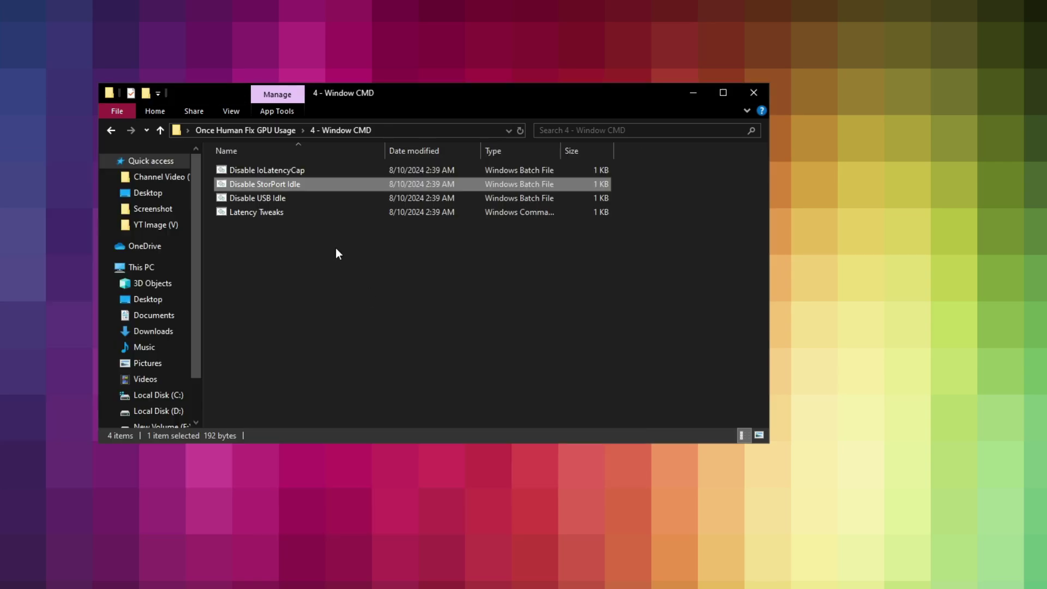
Step: Run the Disable USB Idle batch file as administrator, allowing it to make changes
right_click(286, 196)
left_click(338, 261)
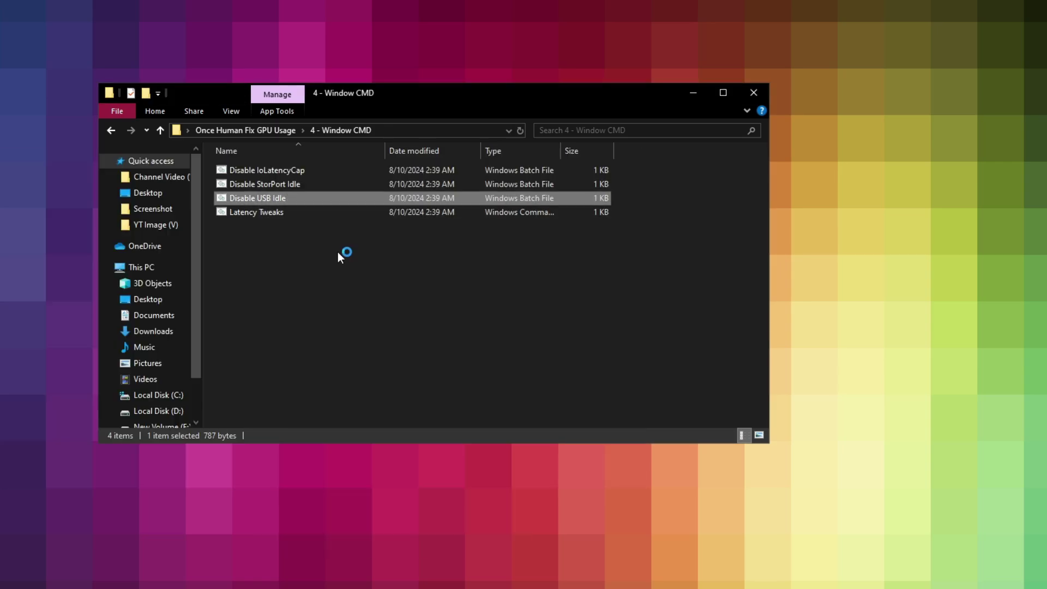
left_click(394, 369)
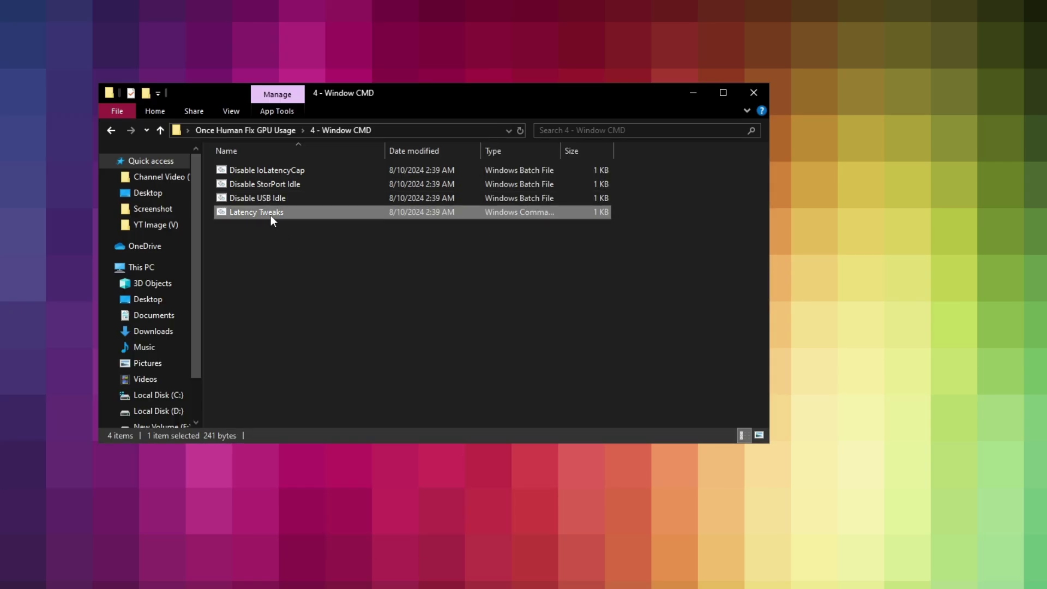
Step: Run the Latency Tweaks script as administrator and dismiss its console window once it has finished
right_click(271, 214)
left_click(325, 269)
left_click(368, 362)
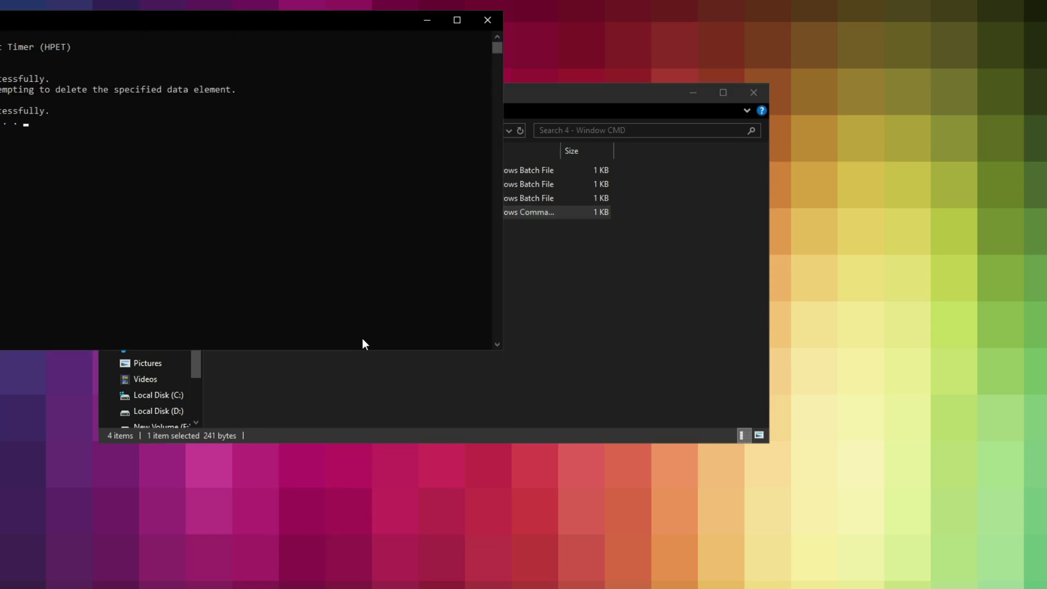
left_click_drag(196, 24, 388, 126)
left_click_drag(240, 224, 7, 229)
key("Return")
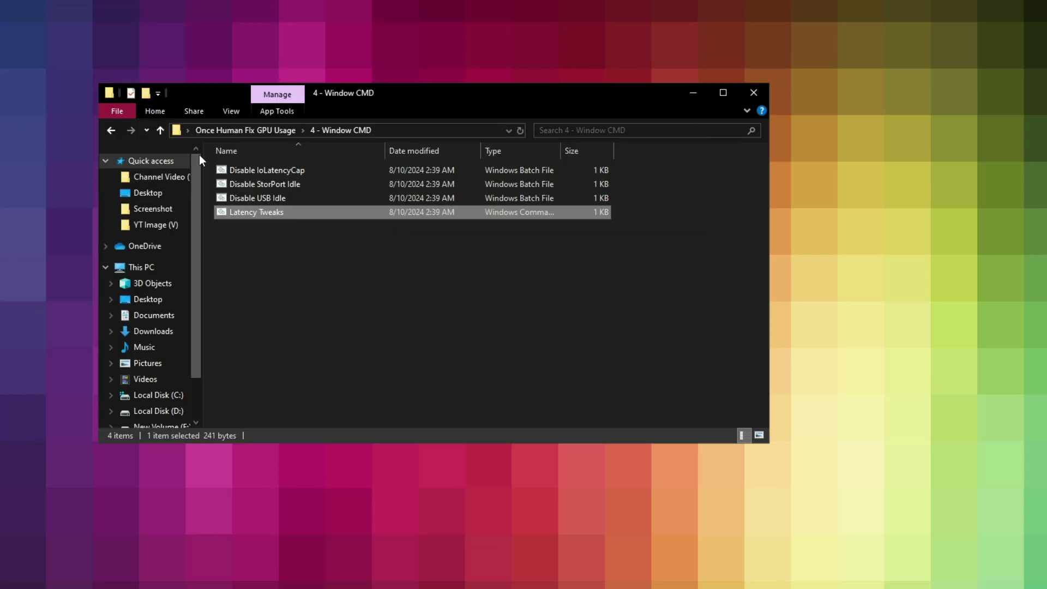
Step: Return to the main pack folder and open the "5 - Best Programs" subfolder
left_click(220, 133)
right_click(243, 222)
left_click(274, 232)
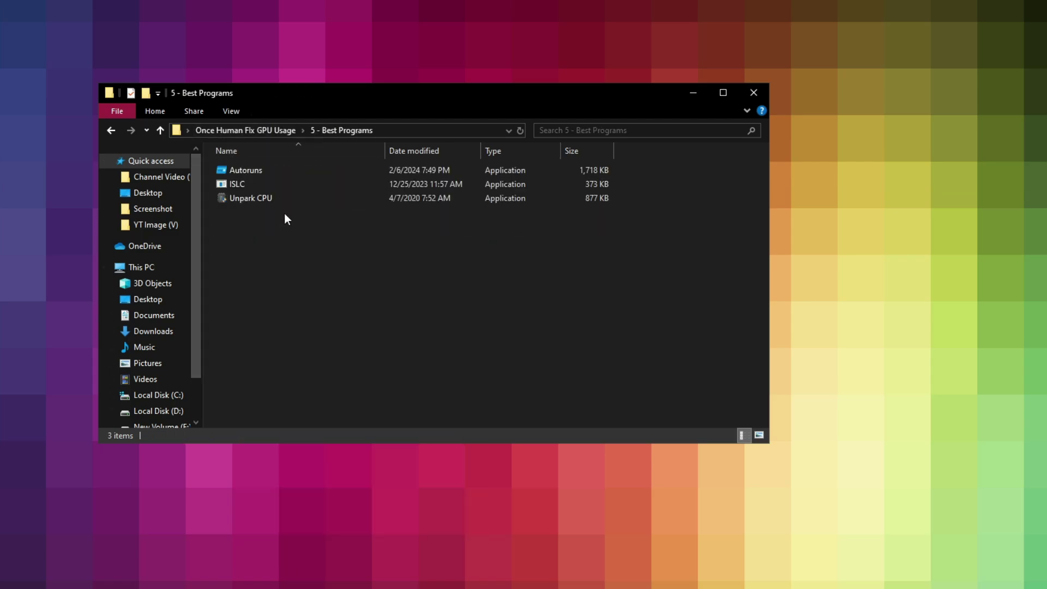
Step: Launch Autoruns as administrator, allowing it to make changes to the device
left_click(244, 173)
right_click(246, 174)
left_click(303, 201)
left_click(362, 376)
left_click_drag(457, 56, 537, 58)
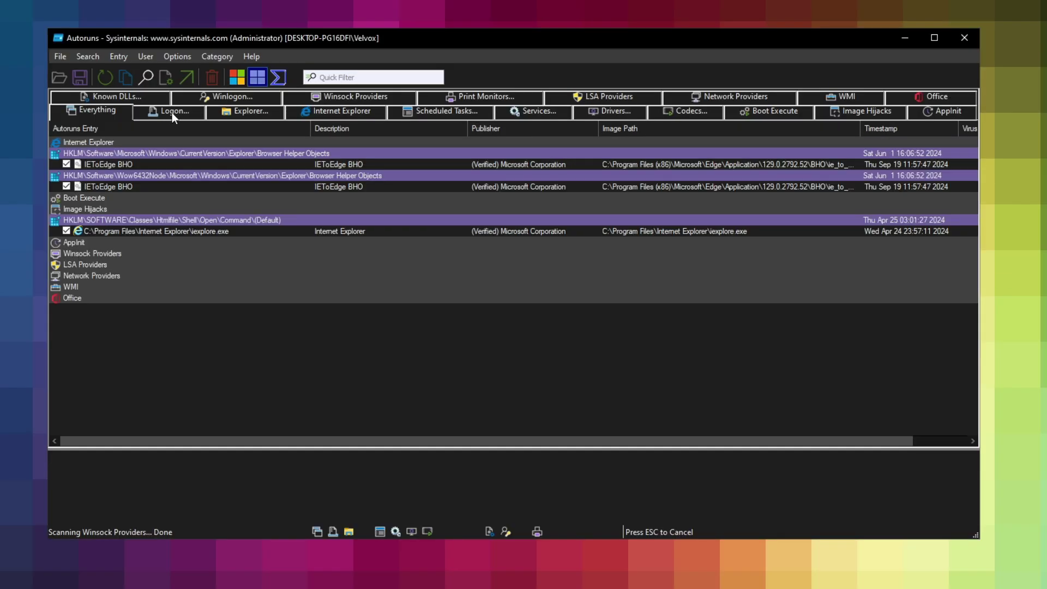
Step: Disable the logon entries Discord (current user), EpicGamesLauncher, MicrosoftEdgeAutoLaunch, RiotClient, and the Google Chrome and Microsoft Edge installers, and close Autoruns
left_click(230, 114)
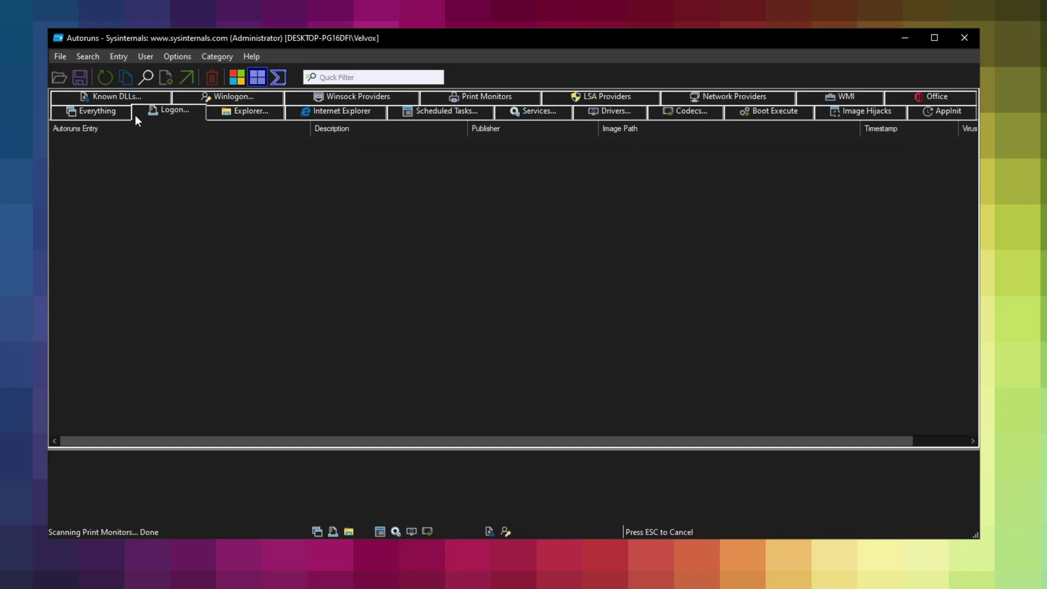
left_click(97, 116)
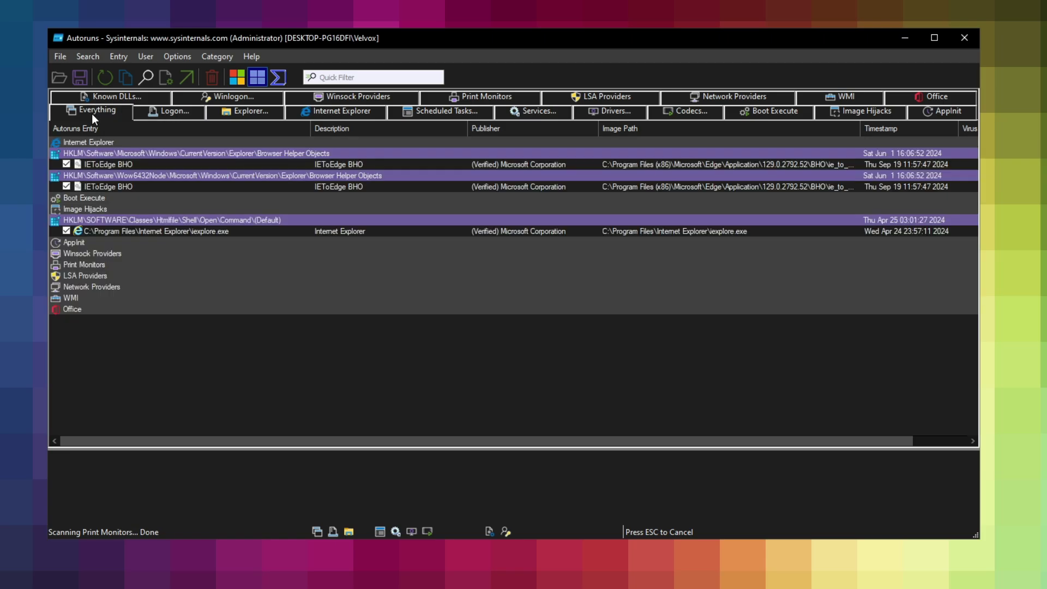
left_click(174, 112)
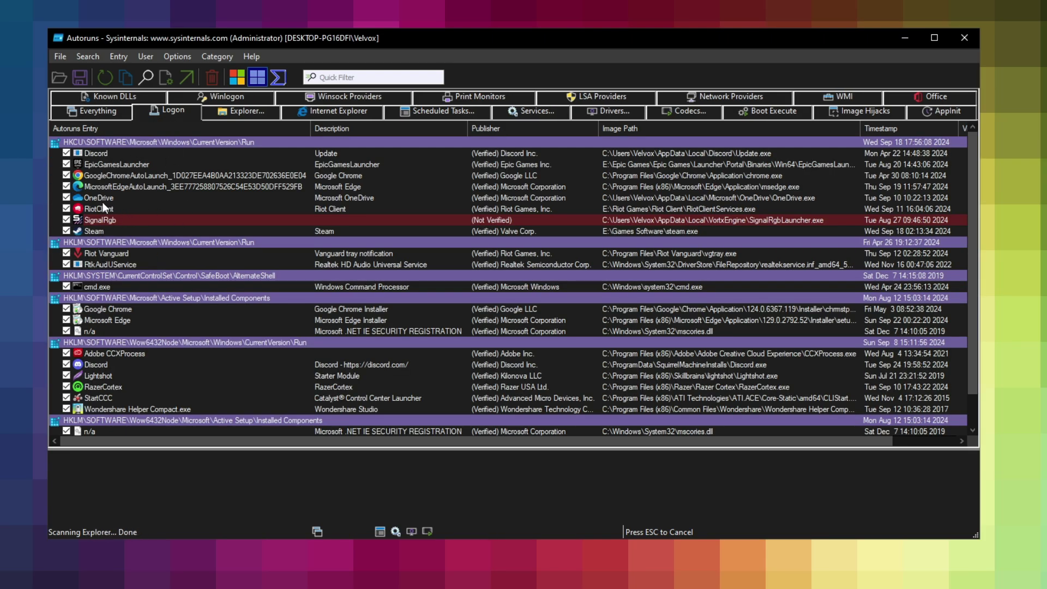
left_click(67, 187)
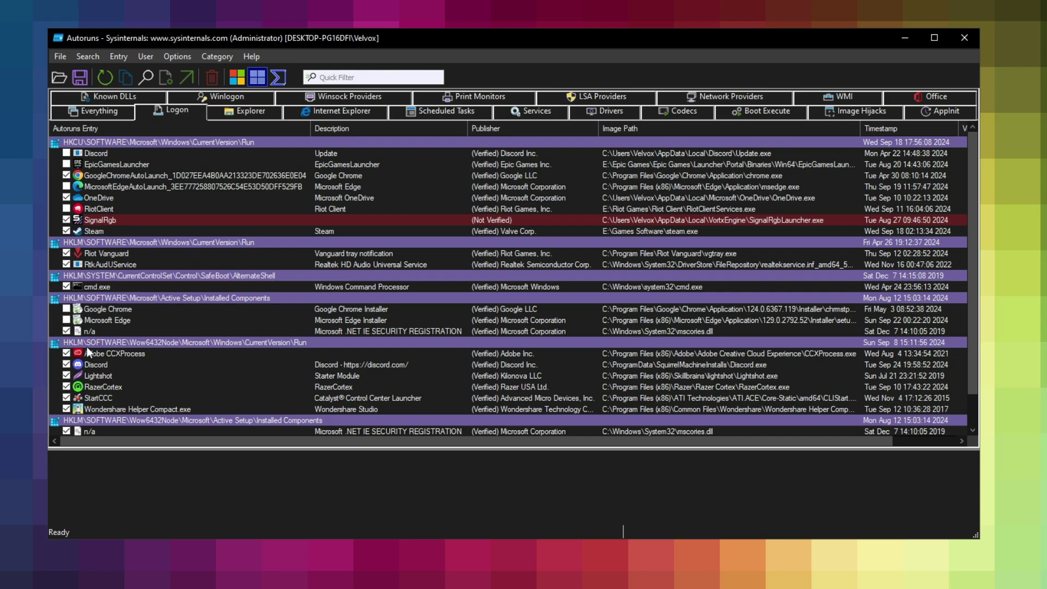
scroll(86, 349, "down", 1)
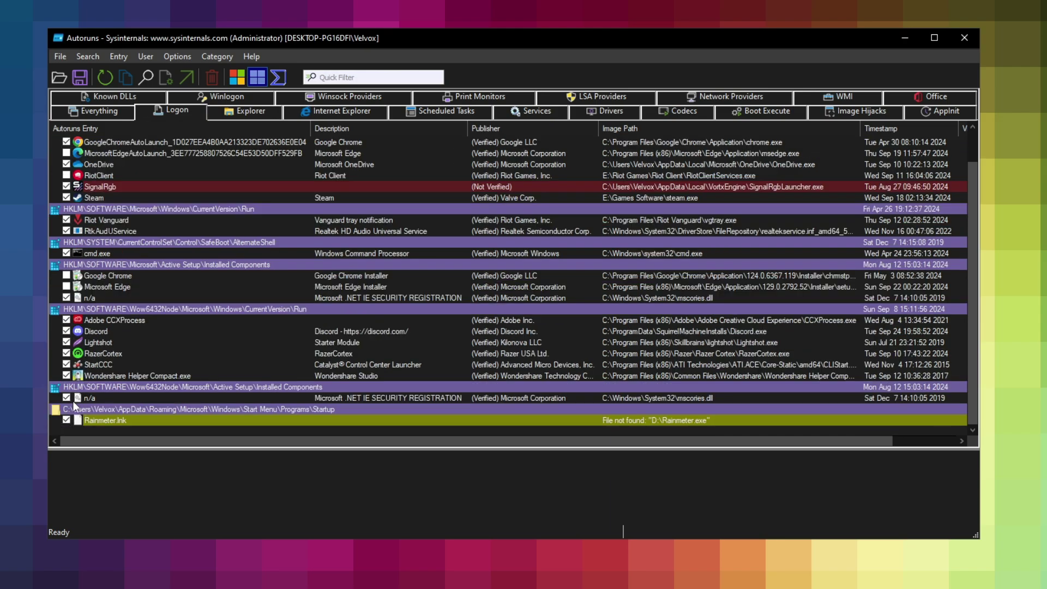
scroll(160, 329, "up", 1)
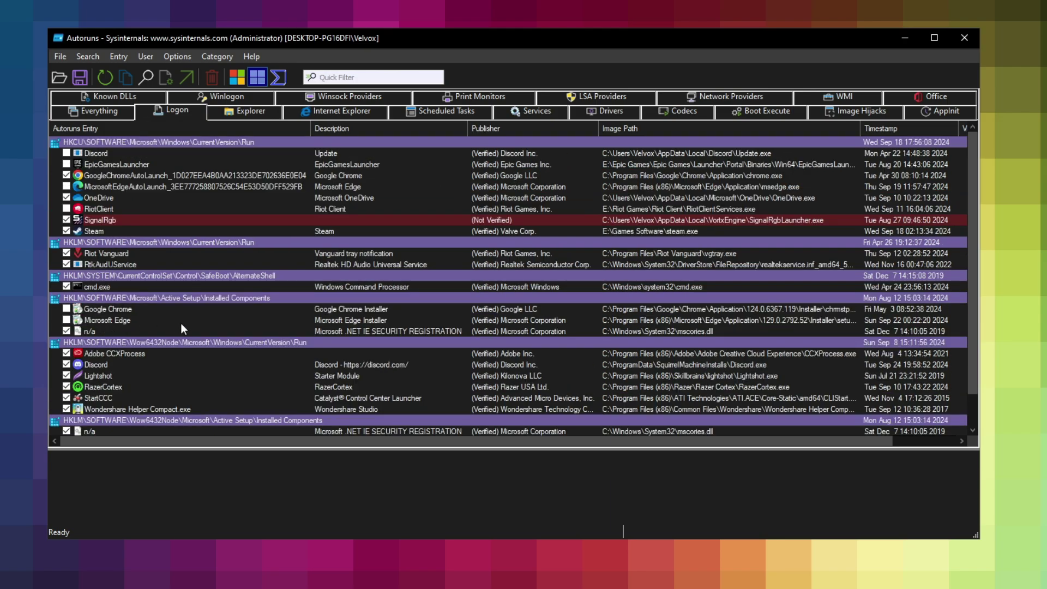
left_click(962, 37)
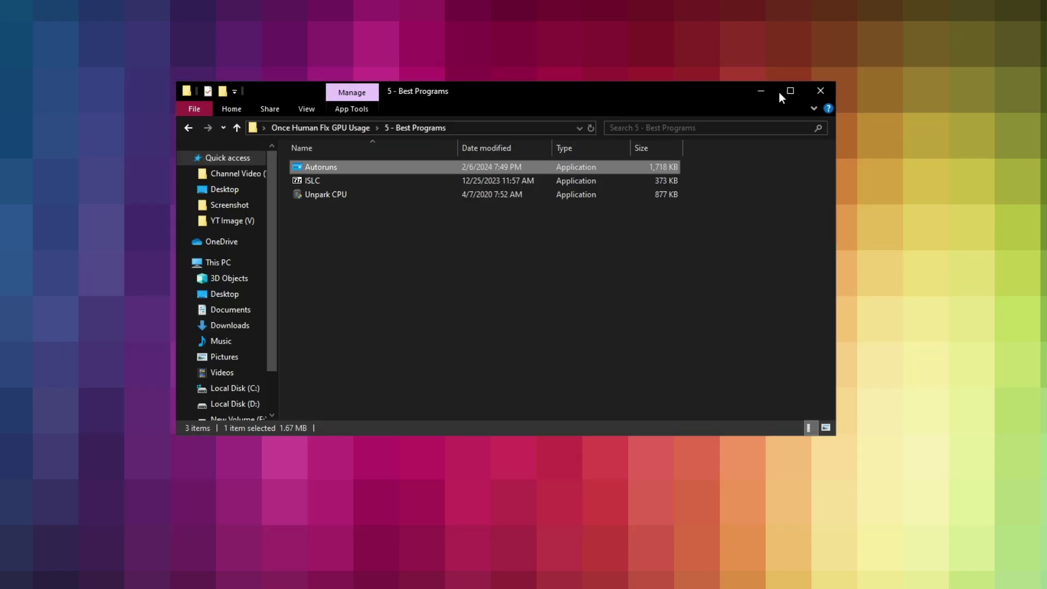
Step: Run the ISLC self-extractor as administrator and extract its files into the Best Programs folder
right_click(316, 180)
left_click(356, 206)
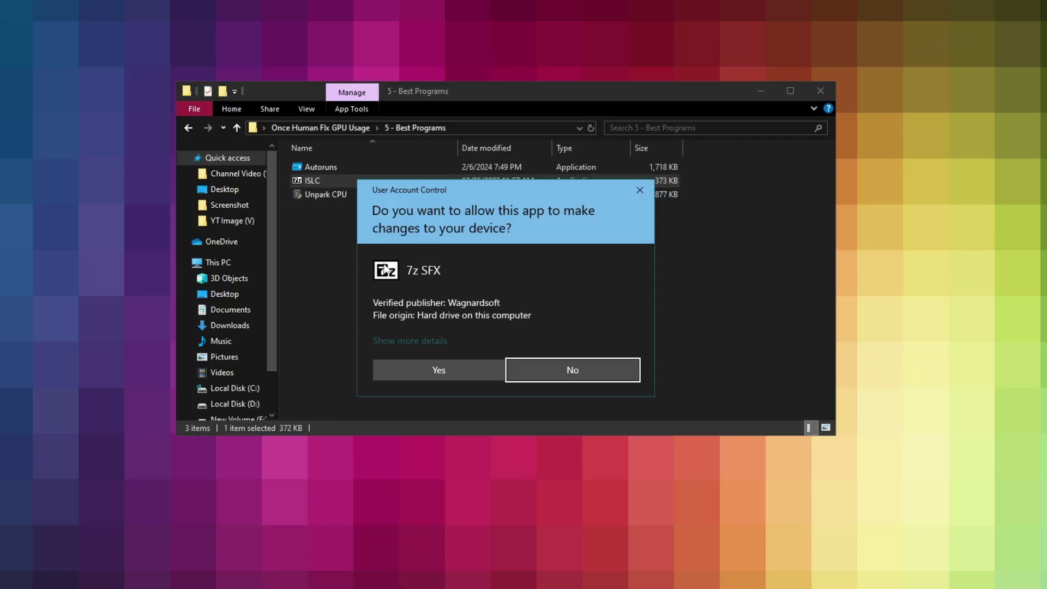
left_click(434, 371)
left_click(537, 361)
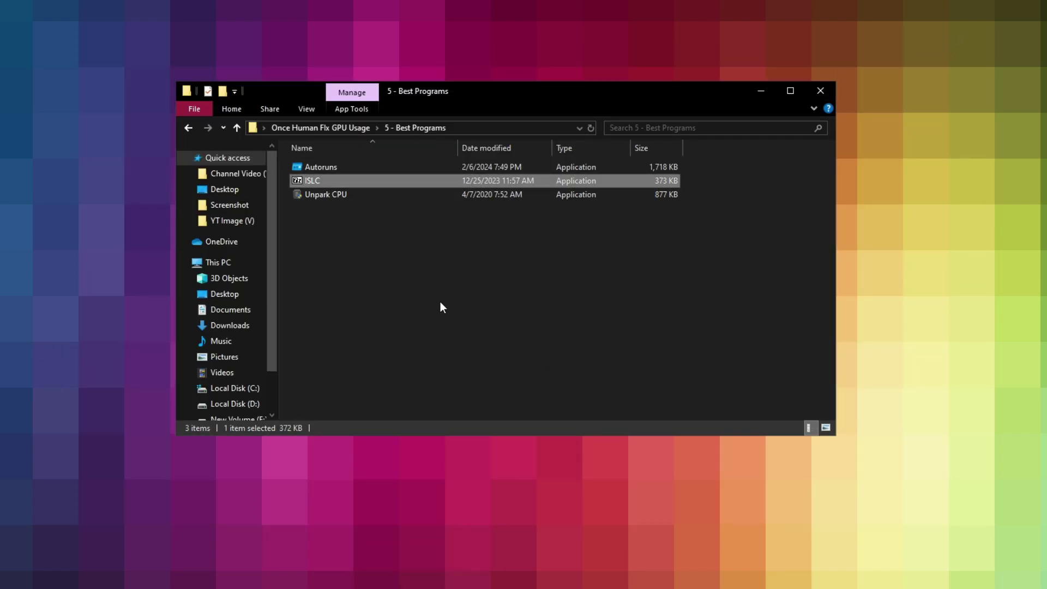
Step: Open the extracted ISLC v1.0.3.0 folder and launch Intelligent standby list cleaner, allowing it to make changes
double_click(313, 167)
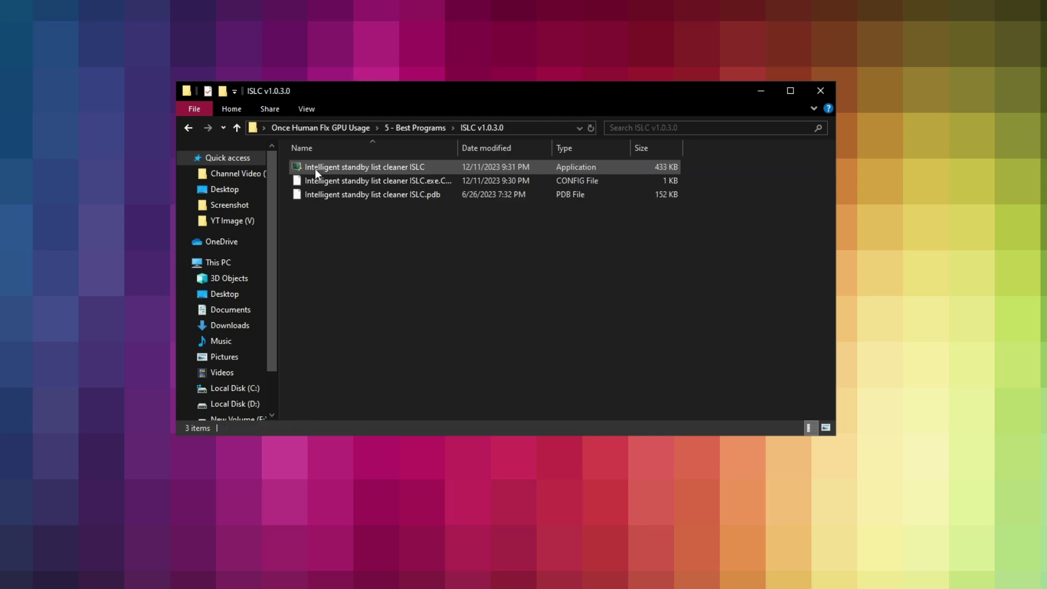
double_click(313, 167)
left_click(467, 376)
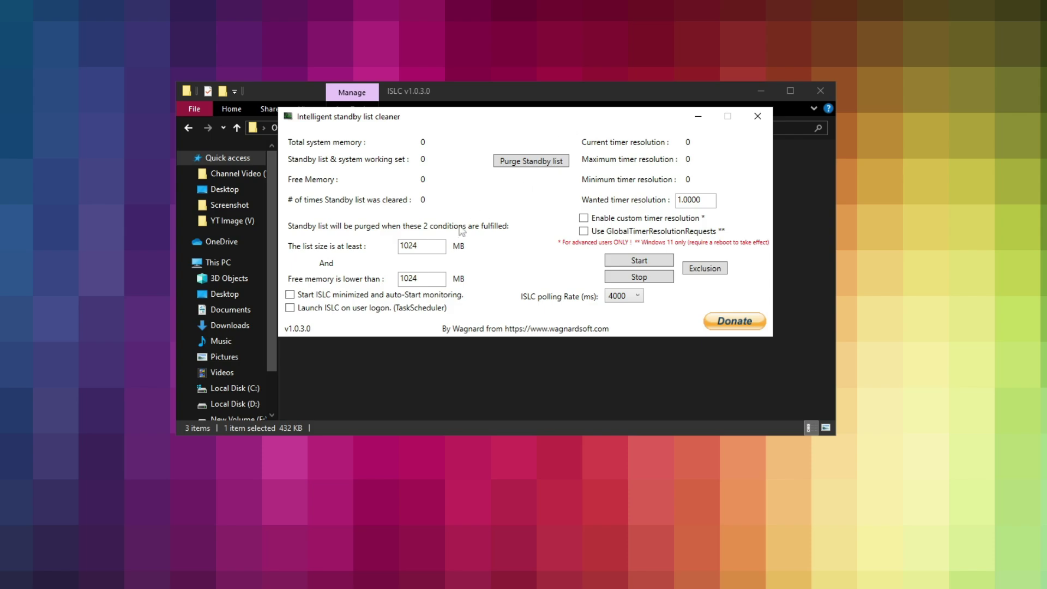
Step: Set the standby list purge conditions to a list size of at least 1024 MB and free memory lower than 1600 MB
double_click(432, 240)
type("1024")
double_click(421, 278)
type("16000")
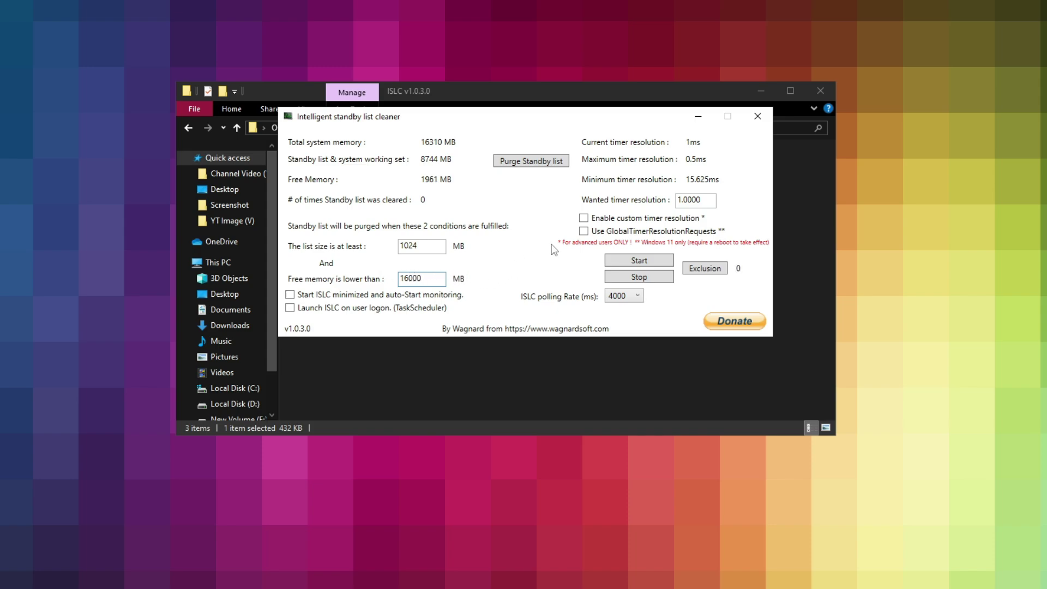
key("BackSpace")
Step: Set the wanted timer resolution to 0.5000 and enable the custom timer resolution
left_click_drag(708, 200, 662, 204)
left_click(685, 199)
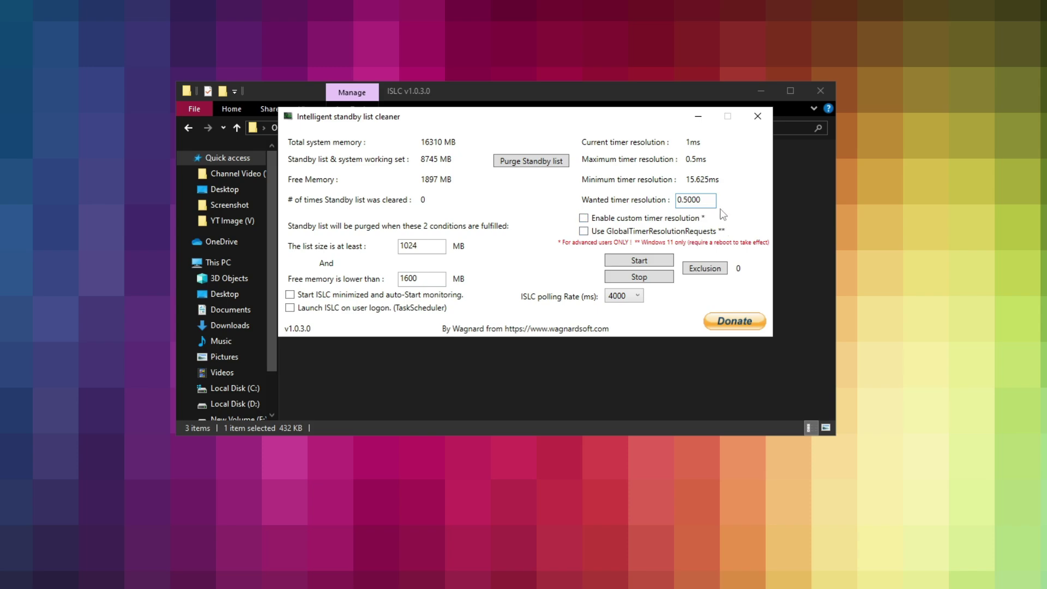
left_click(605, 218)
Step: Set the ISLC polling rate to 1000 ms and start the standby list monitoring
left_click(623, 295)
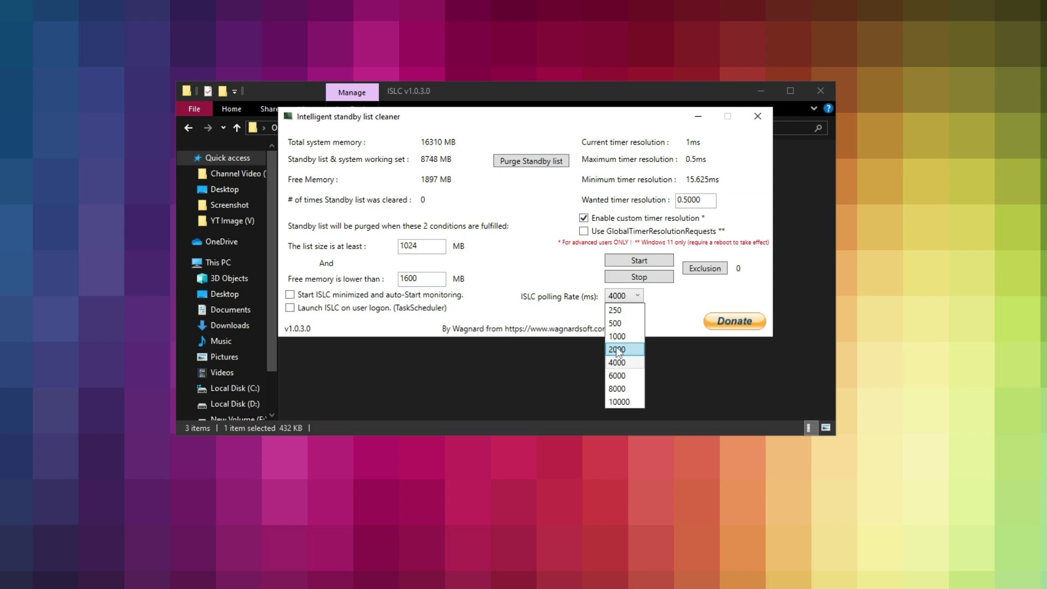
left_click(622, 319)
left_click(640, 264)
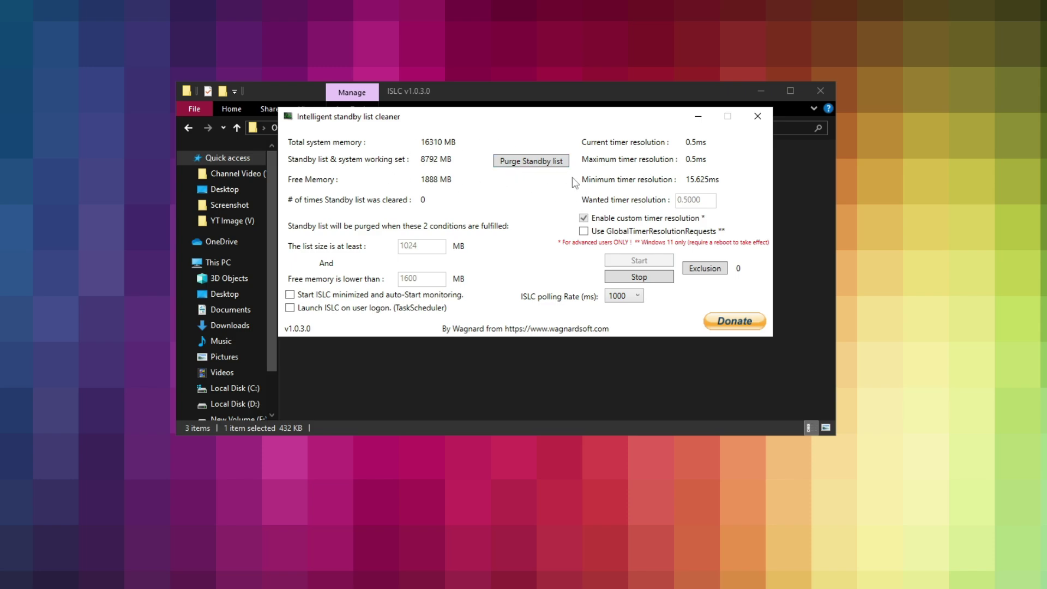
Step: Close Intelligent standby list cleaner and the Once Human pack's folder window, returning to the desktop
left_click(755, 118)
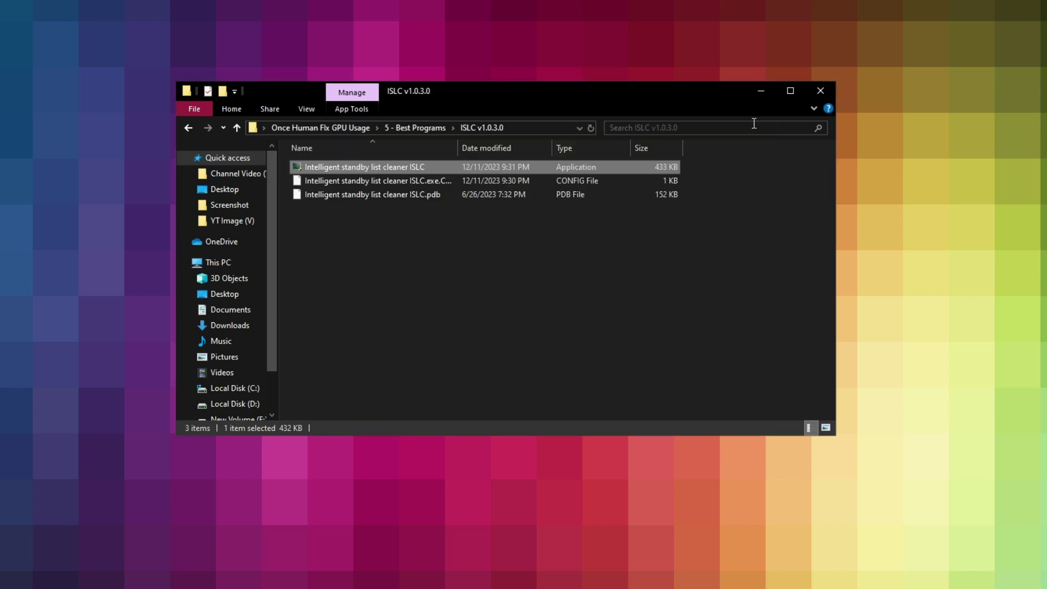
left_click(297, 128)
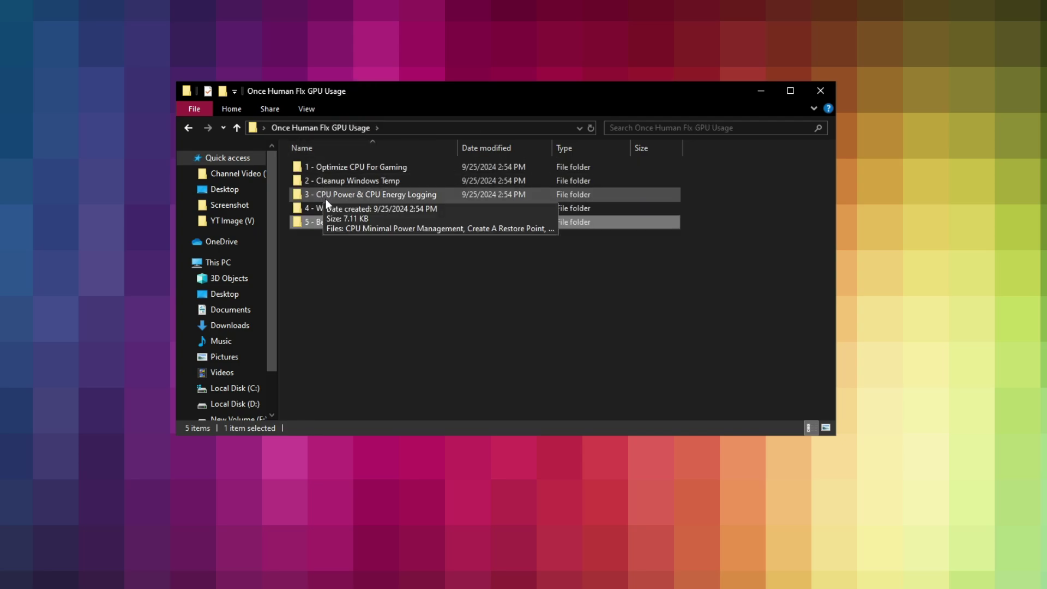
left_click(807, 93)
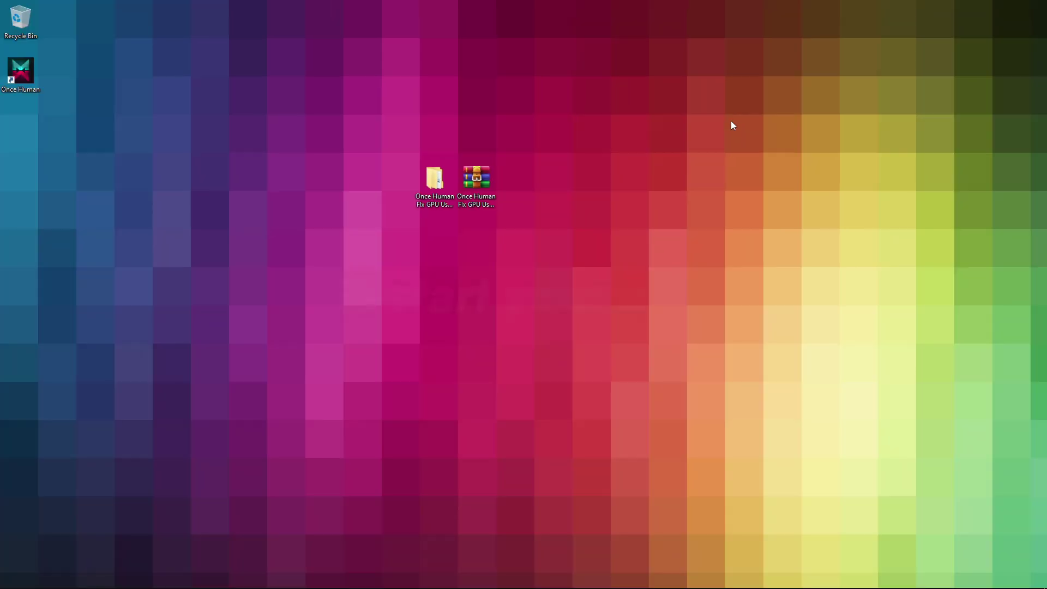